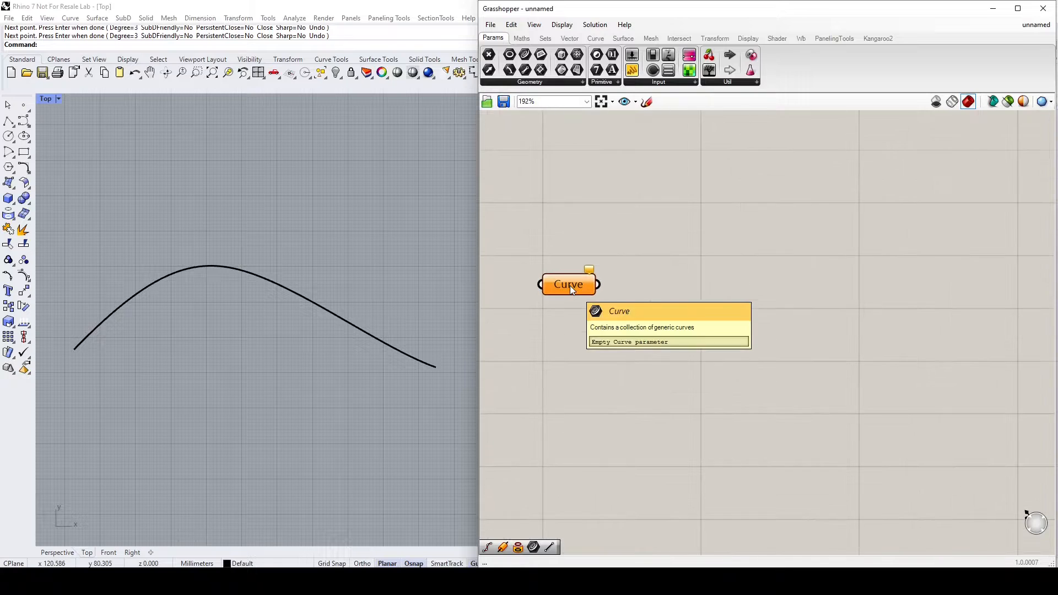
Reference the drawn Rhino curve in the Curve parameter.
right_click(570, 286)
left_click(601, 439)
left_click(352, 329)
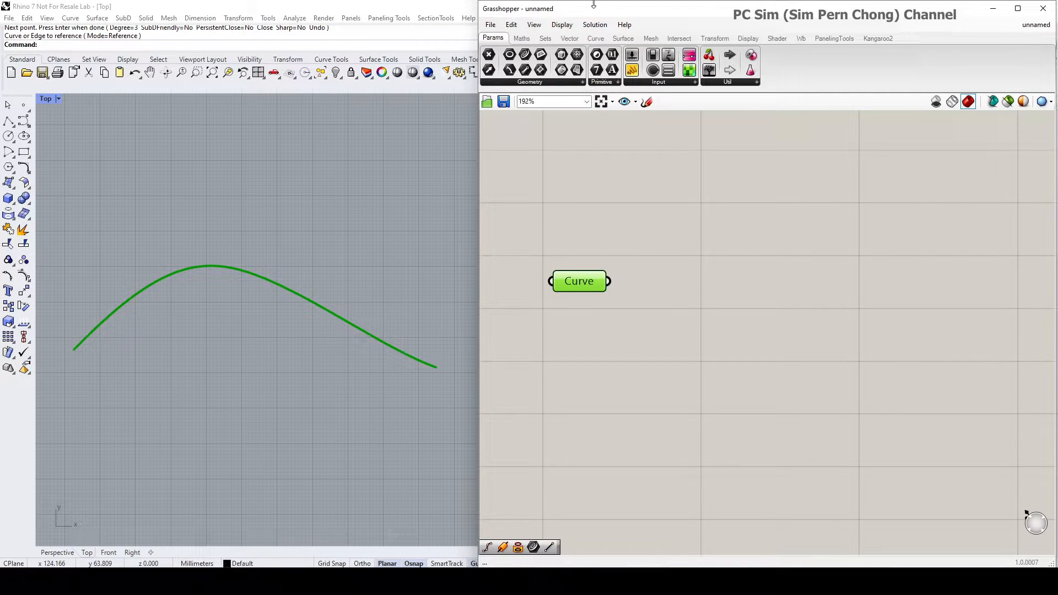
Add a Divide Curve component and feed the Curve parameter into its Curve input.
double_click(725, 271)
type("divi")
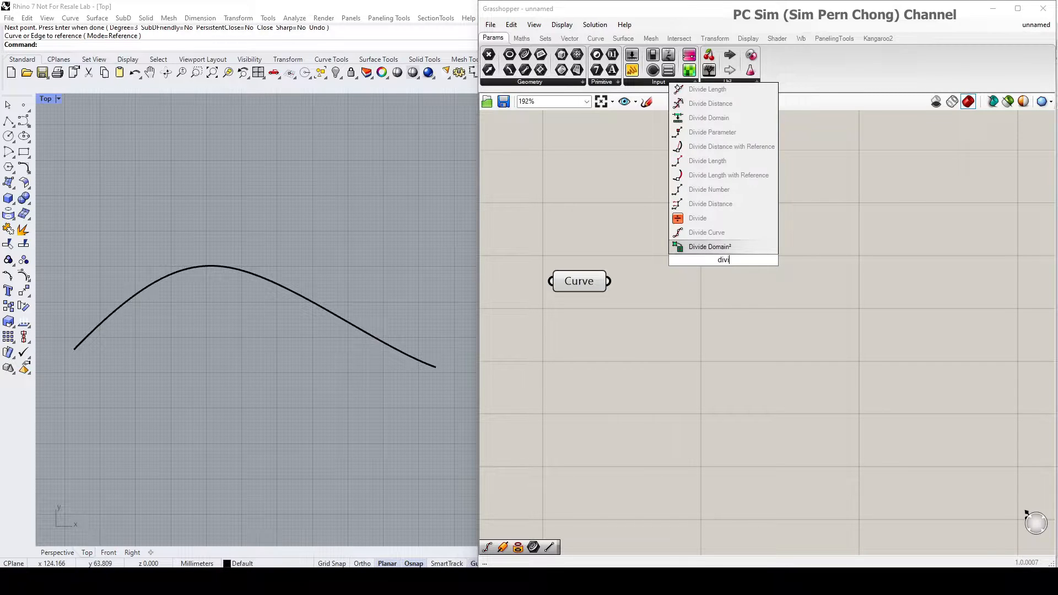
left_click(706, 232)
left_click_drag(712, 236, 748, 263)
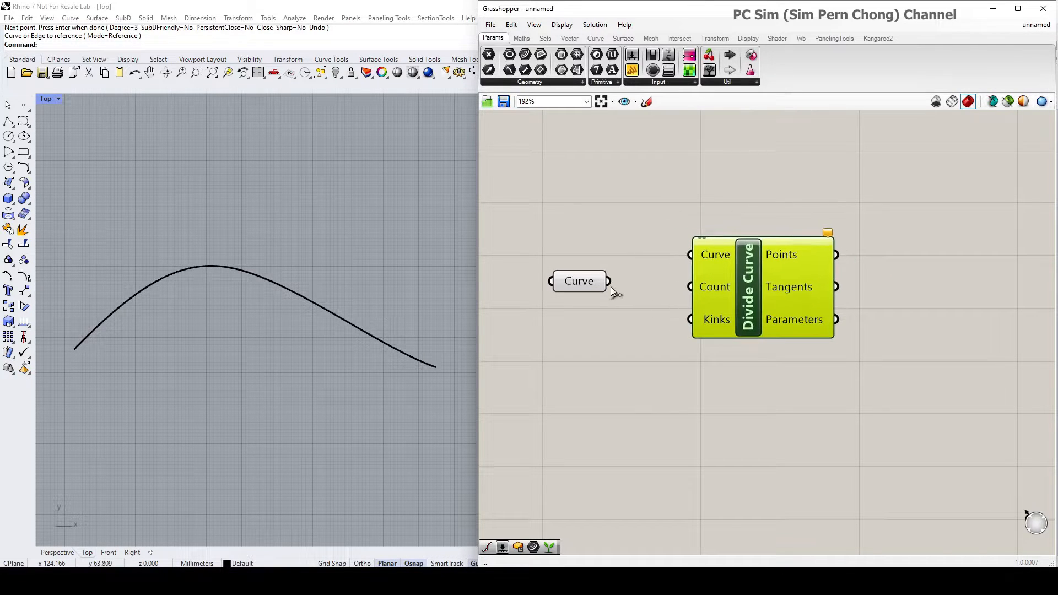
left_click_drag(608, 281, 690, 254)
left_click_drag(754, 295, 776, 313)
right_click_drag(778, 314, 732, 305)
left_click_drag(732, 306, 711, 306)
Add a Center Box component and connect Divide Curve's Points to its Base input.
double_click(872, 220)
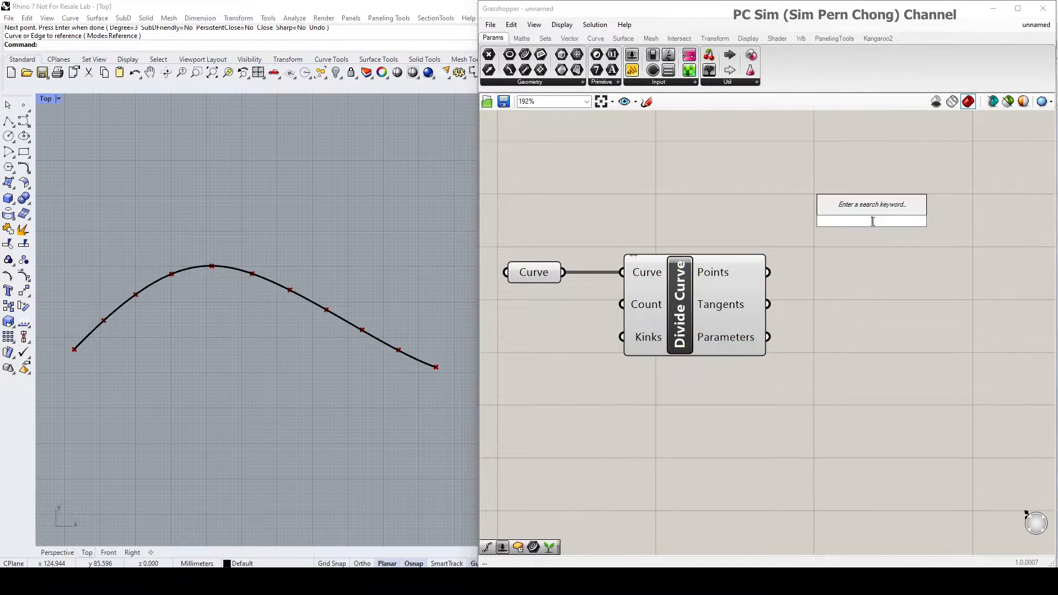
type("center")
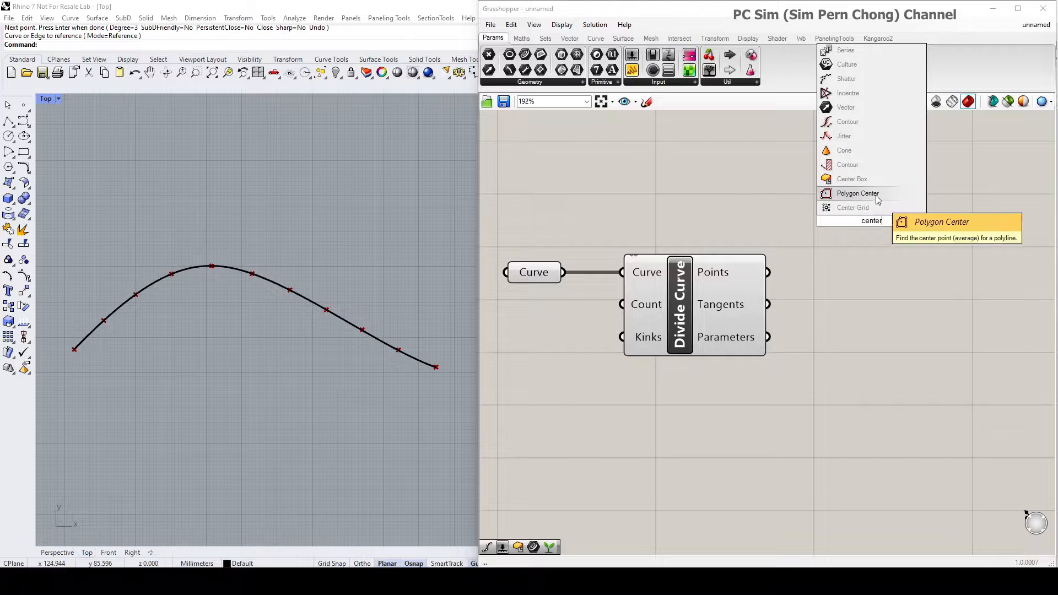
left_click(876, 180)
left_click_drag(874, 225, 898, 254)
left_click_drag(768, 272, 844, 218)
right_click_drag(283, 312, 308, 302)
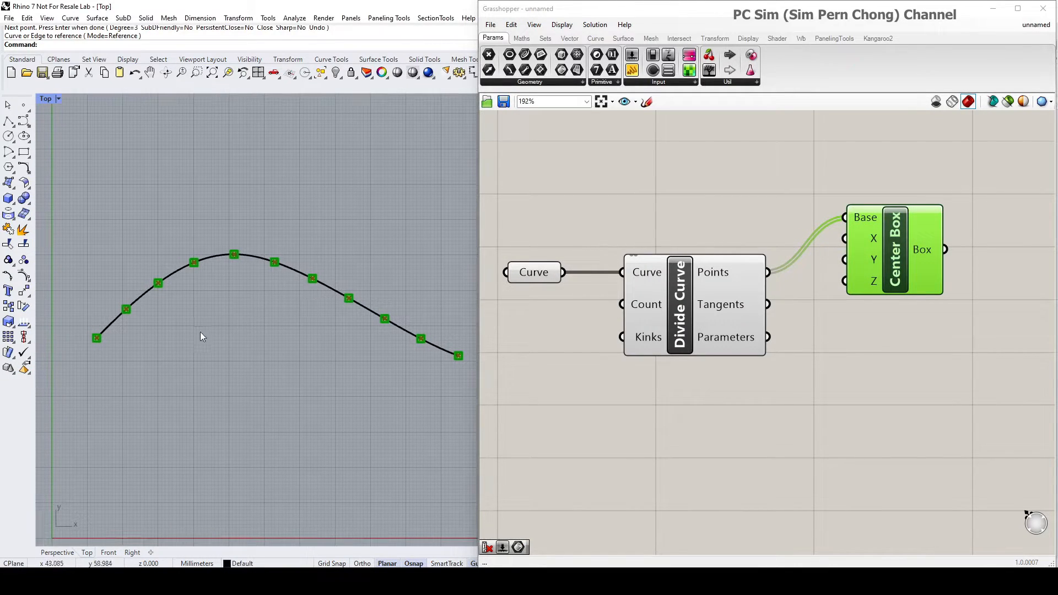
scroll(247, 293, "down", 1)
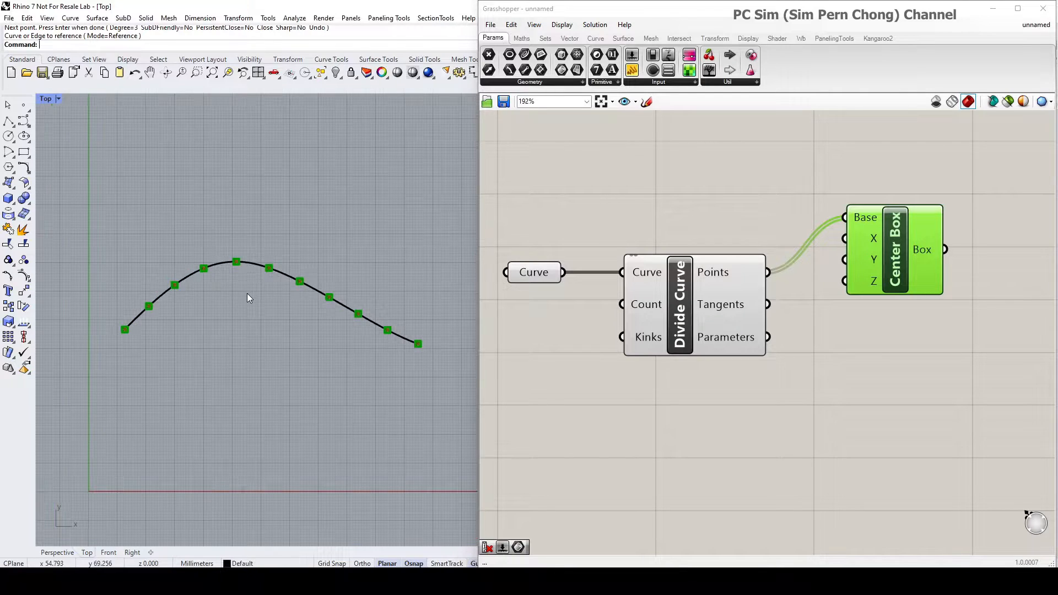
right_click_drag(246, 293, 218, 304)
left_click_drag(901, 236, 939, 297)
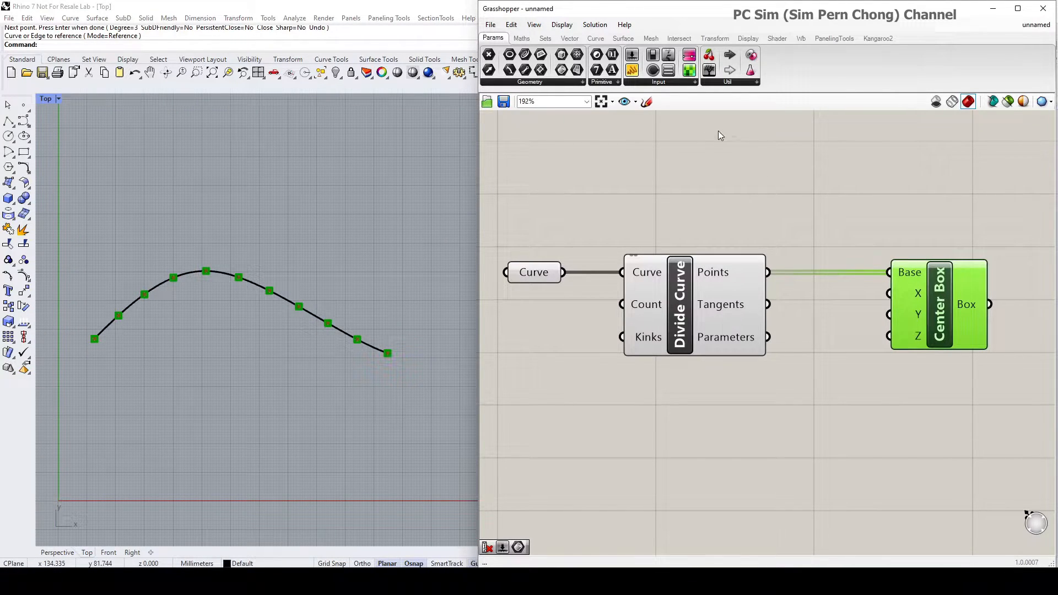
Add a Cull Index component and arrange it below the wire between Divide Curve and Center Box.
left_click(544, 39)
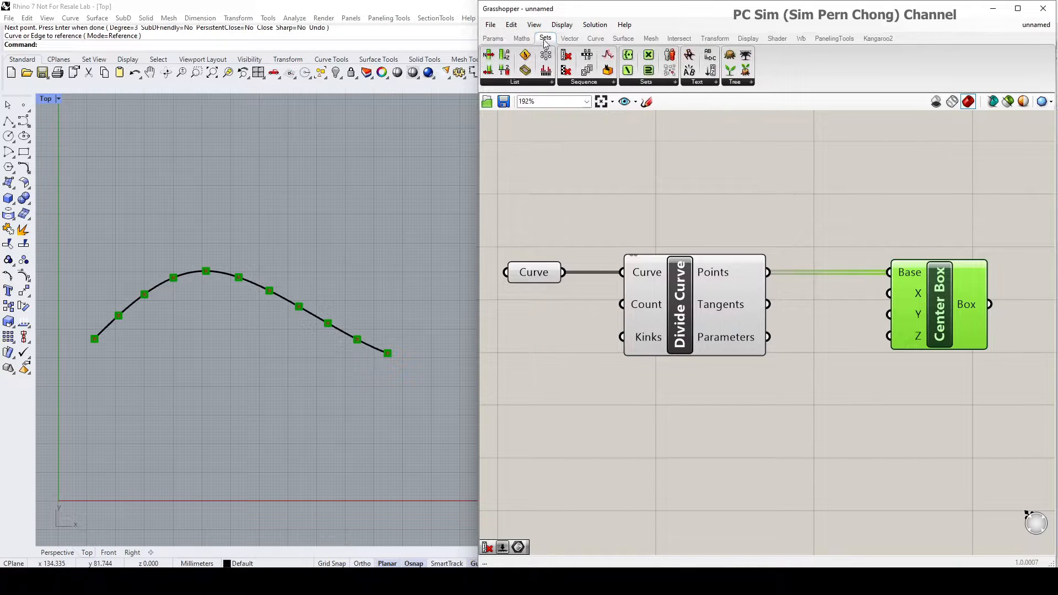
left_click(578, 84)
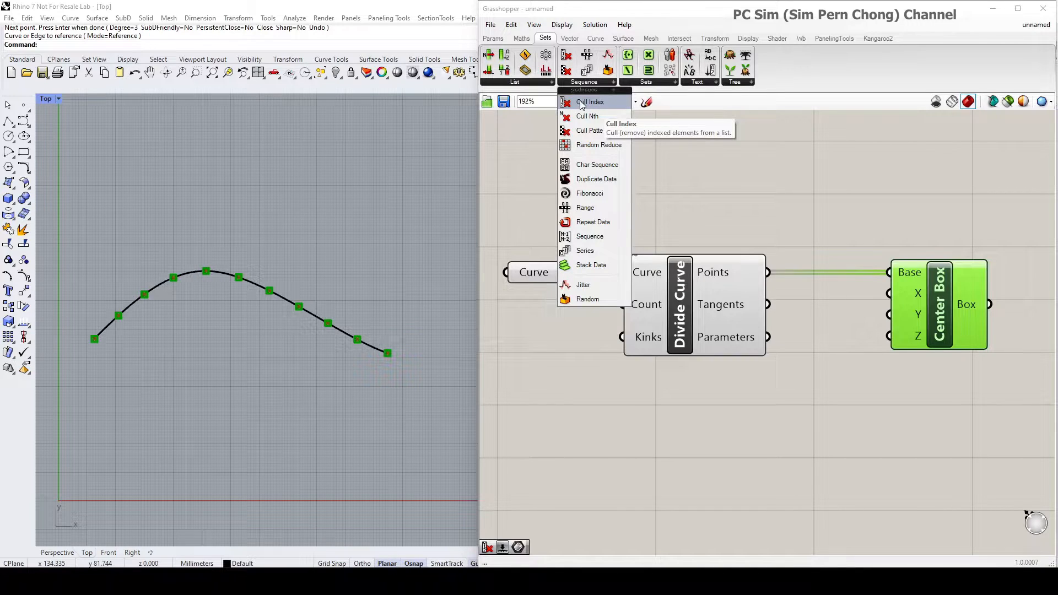
left_click_drag(580, 105, 817, 216)
left_click_drag(938, 299, 981, 309)
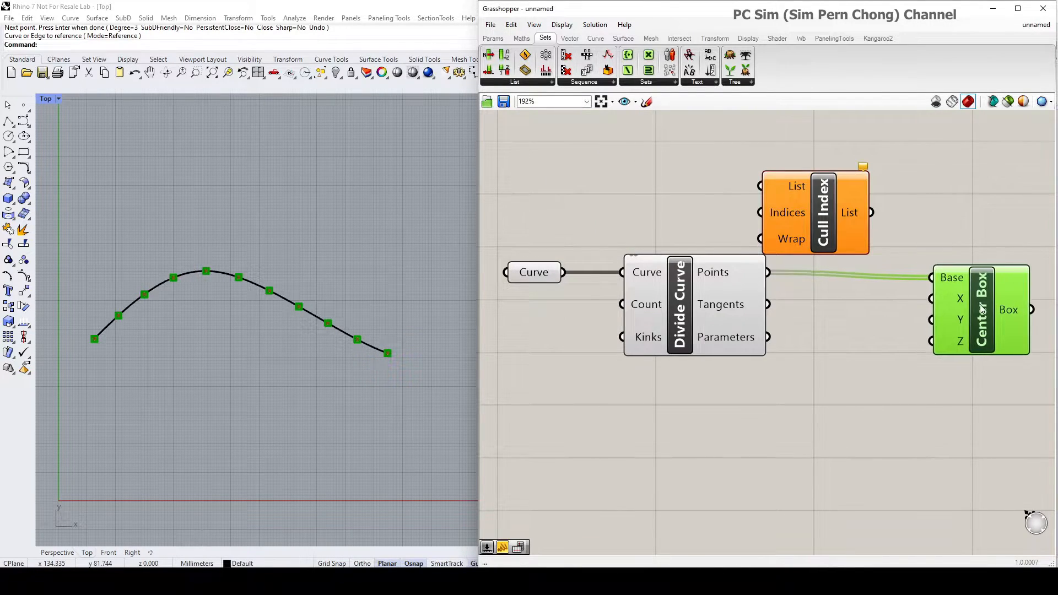
left_click_drag(726, 299, 696, 297)
left_click_drag(788, 227, 807, 396)
right_click_drag(807, 396, 793, 355)
left_click_drag(937, 295, 981, 290)
left_click_drag(800, 348, 832, 351)
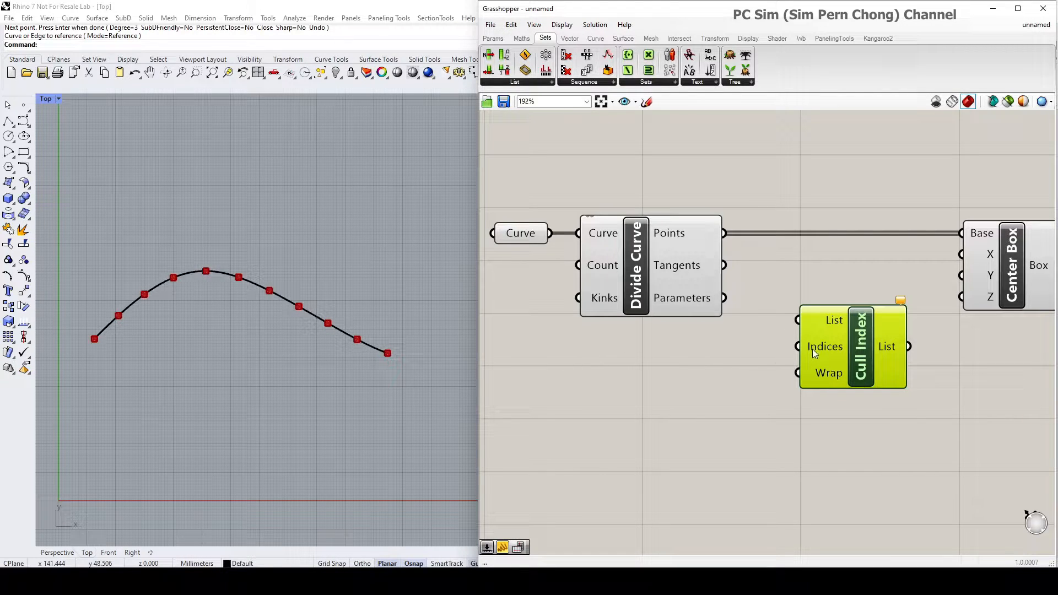
Create a panel containing 2 and connect it to Cull Index's Indices input.
double_click(699, 351)
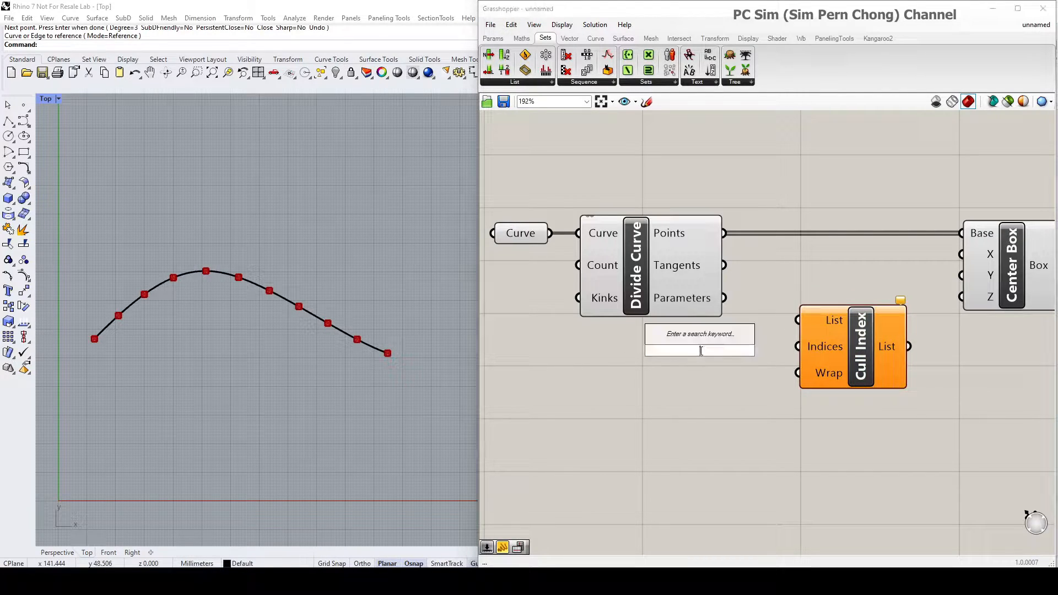
type("panel")
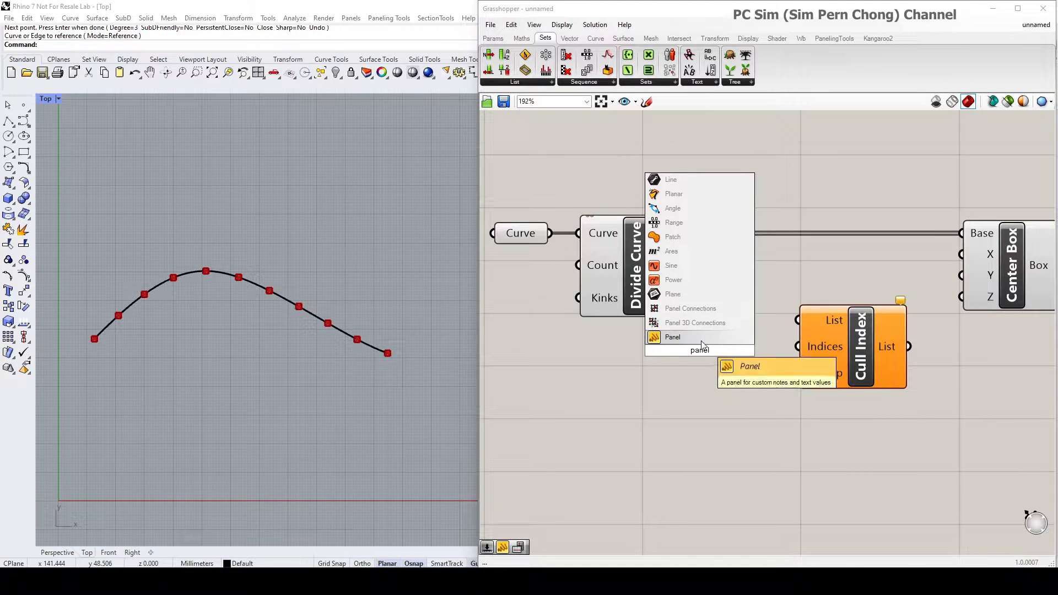
left_click(702, 341)
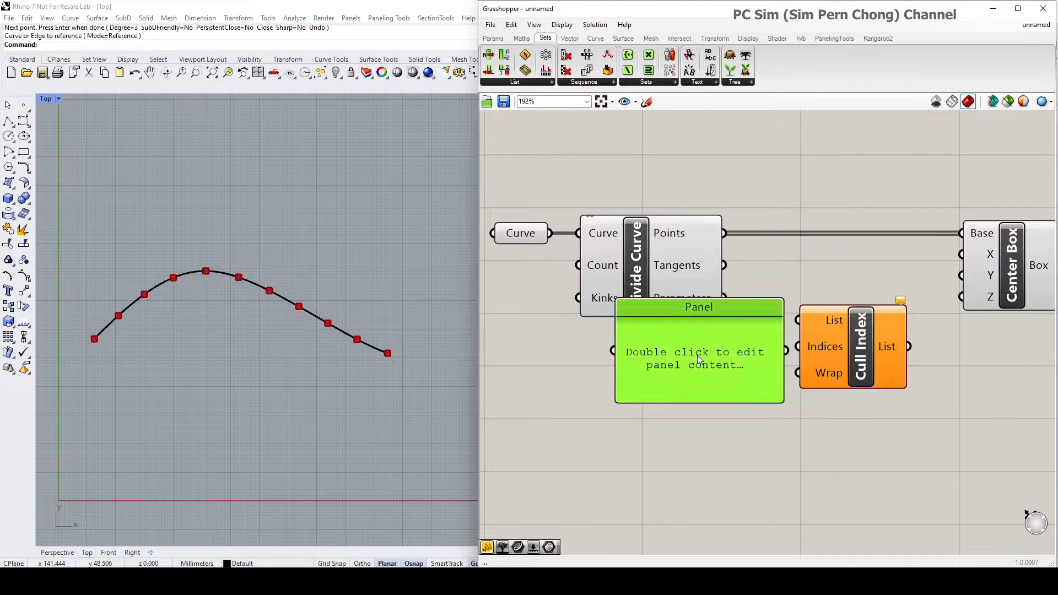
double_click(698, 355)
type("2")
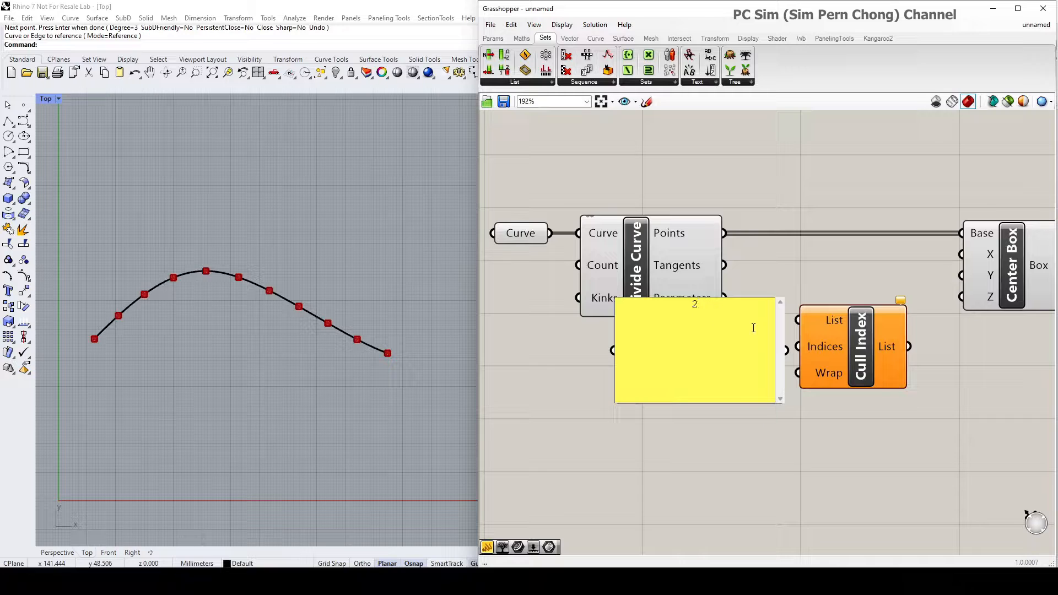
left_click(773, 435)
left_click_drag(715, 319, 653, 347)
left_click_drag(721, 378, 798, 346)
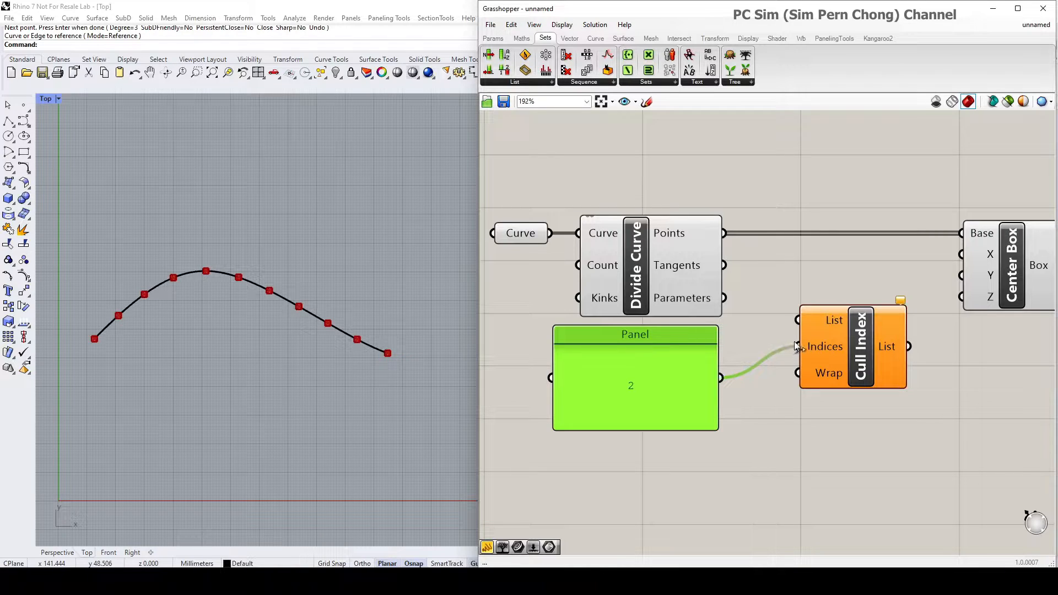
Route Divide Curve's Points through Cull Index's List input and connect the culled list to Center Box's Base.
left_click_drag(724, 233, 798, 320)
left_click_drag(885, 346, 962, 233)
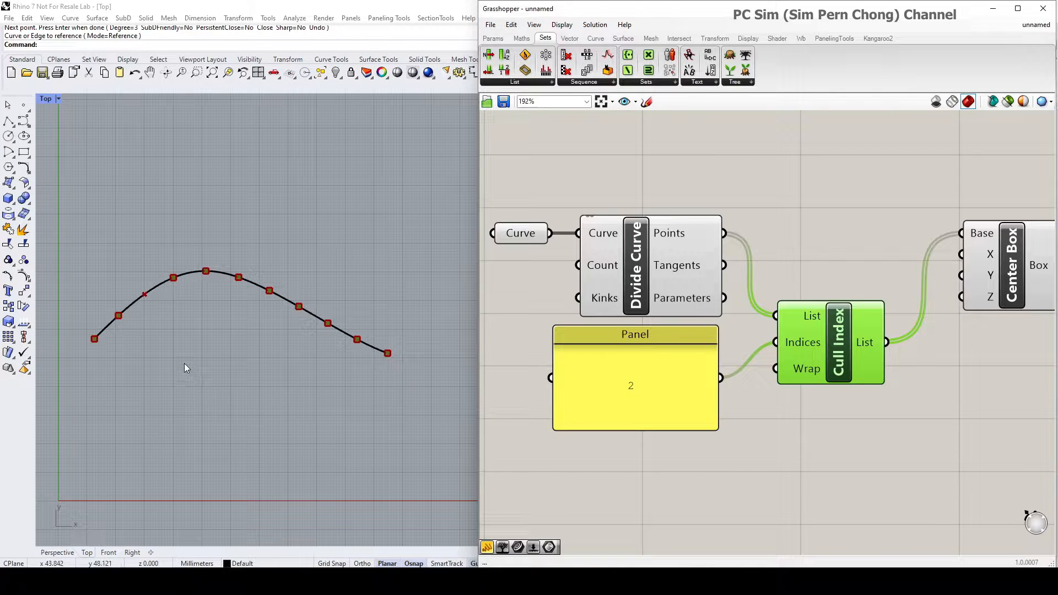
scroll(187, 342, "up", 3)
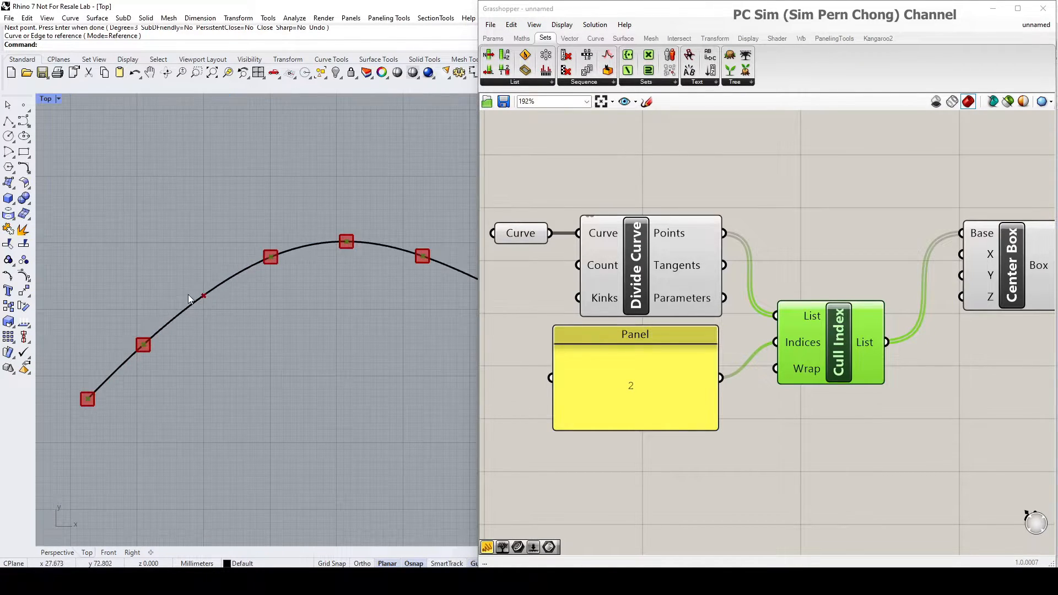
scroll(198, 307, "down", 3)
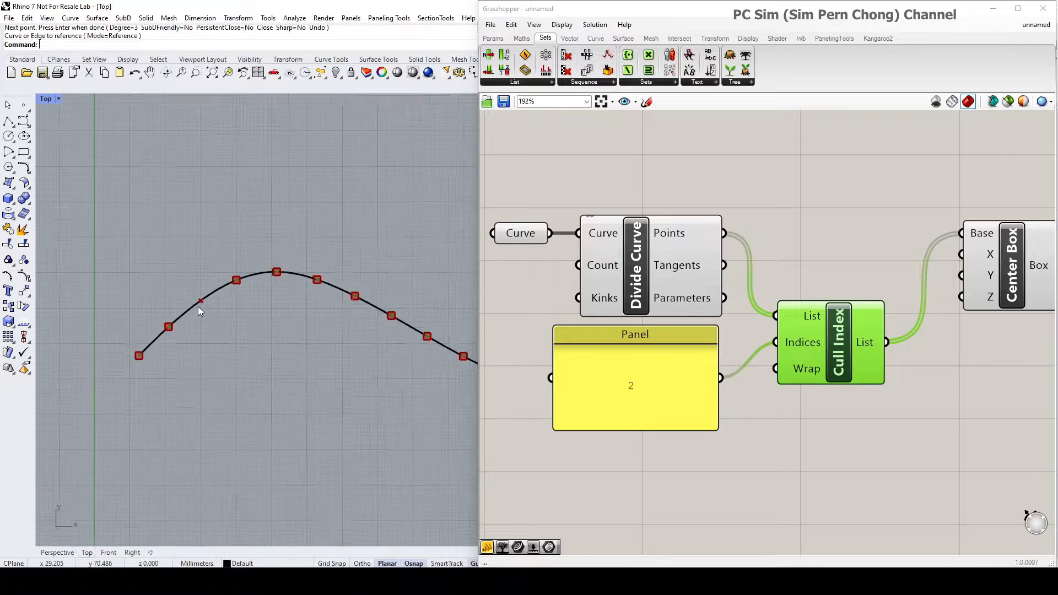
scroll(161, 313, "up", 4)
scroll(161, 313, "up", 2)
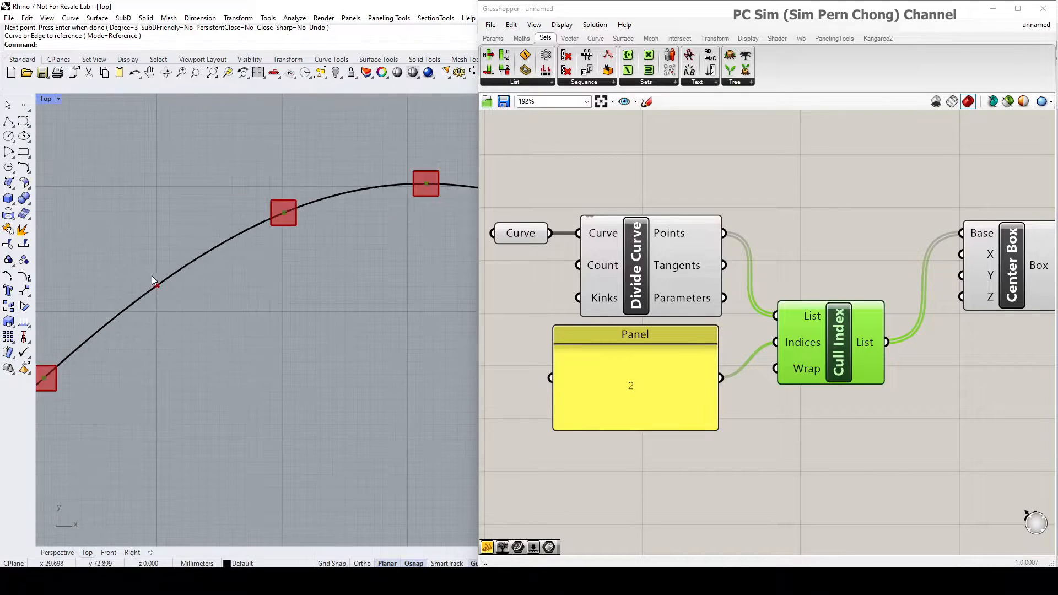
scroll(151, 276, "down", 2)
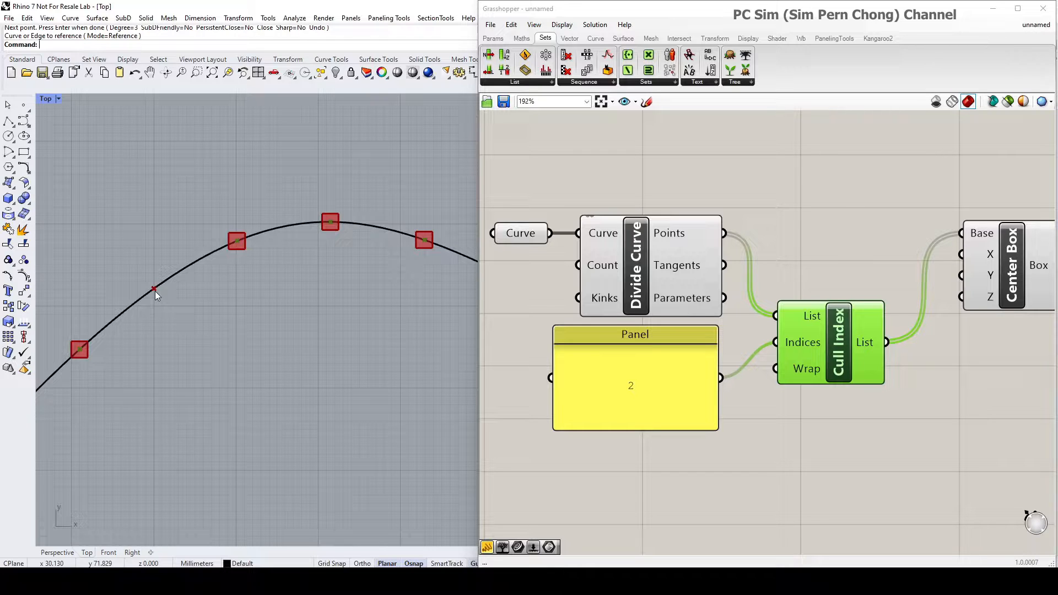
scroll(156, 291, "down", 4)
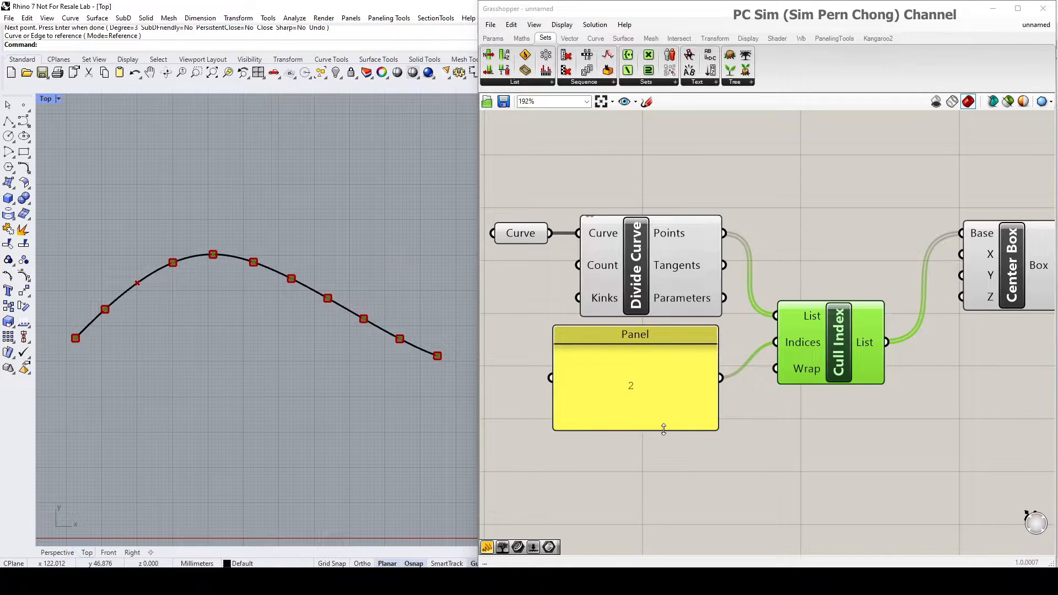
Shrink and reposition the panel feeding the Indices input, and delete it.
left_click_drag(663, 429, 669, 380)
left_click_drag(659, 340, 651, 368)
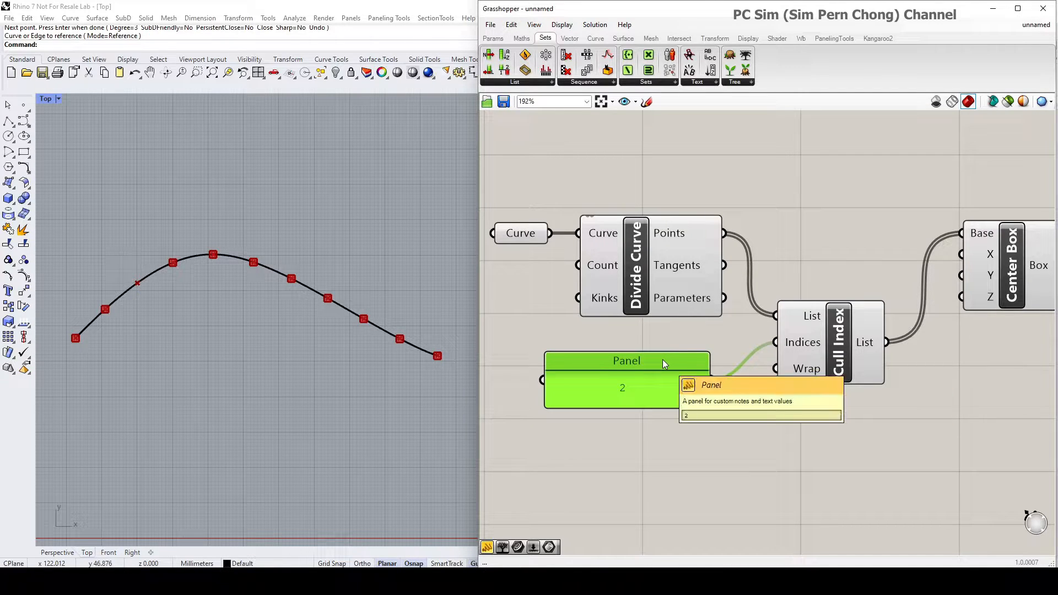
key("Delete")
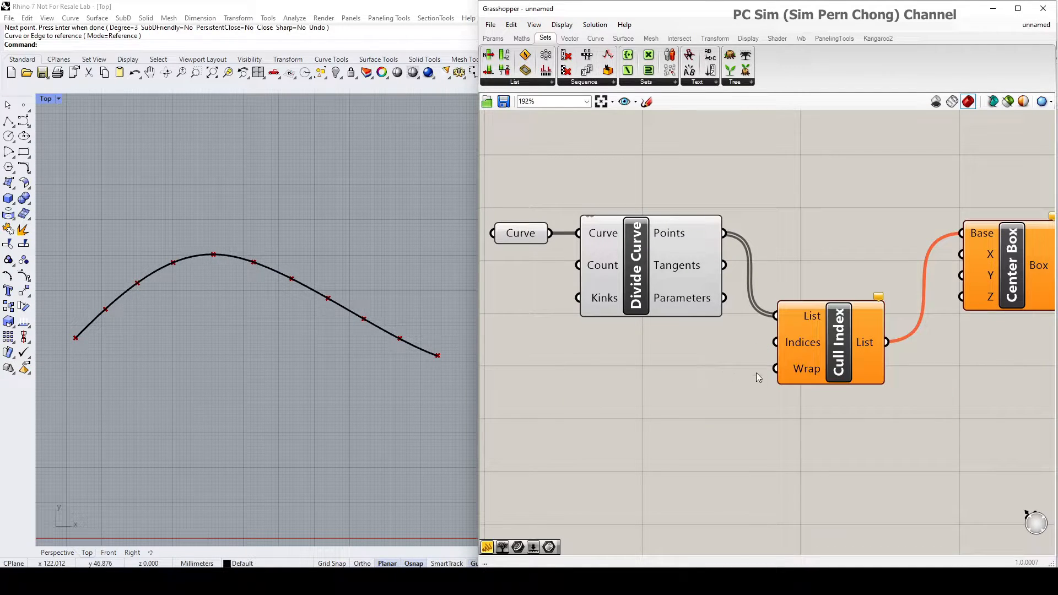
Store the integers 0 and -1 in the Indices input's integer collection to cull the first and last points.
right_click(787, 345)
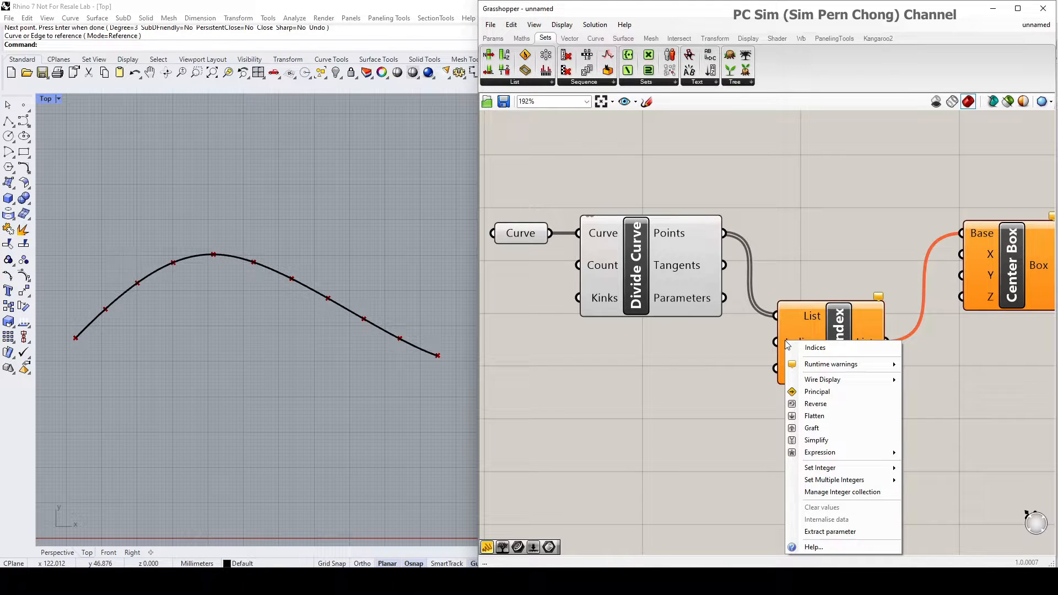
left_click(820, 496)
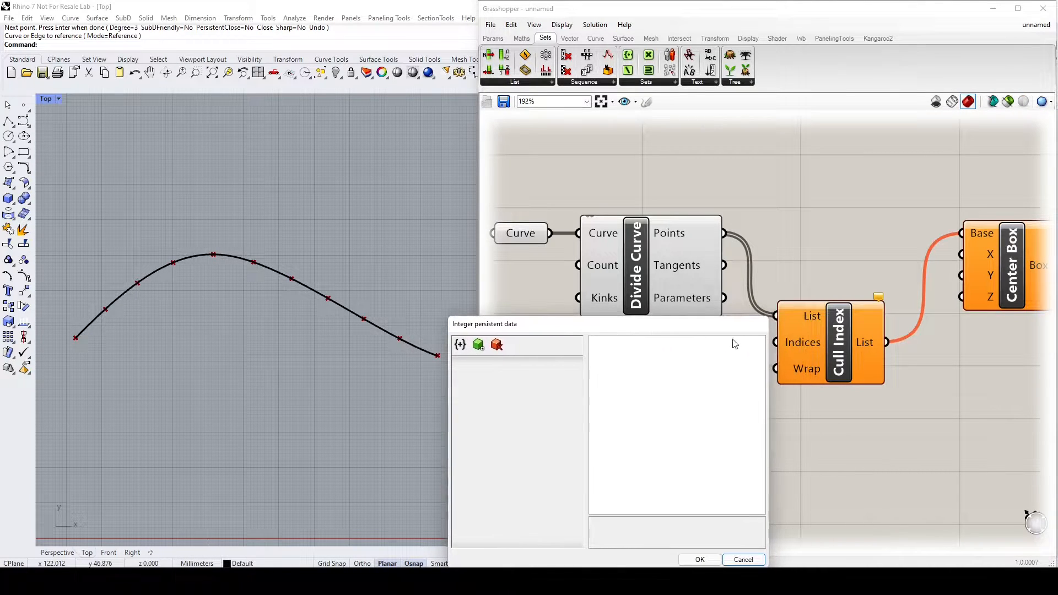
left_click(478, 345)
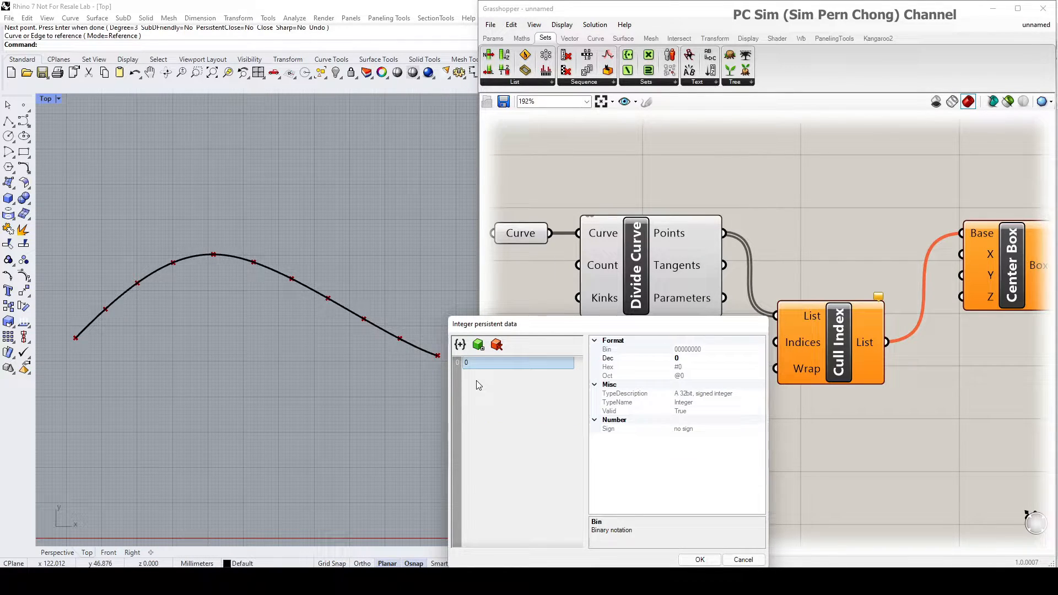
left_click(478, 344)
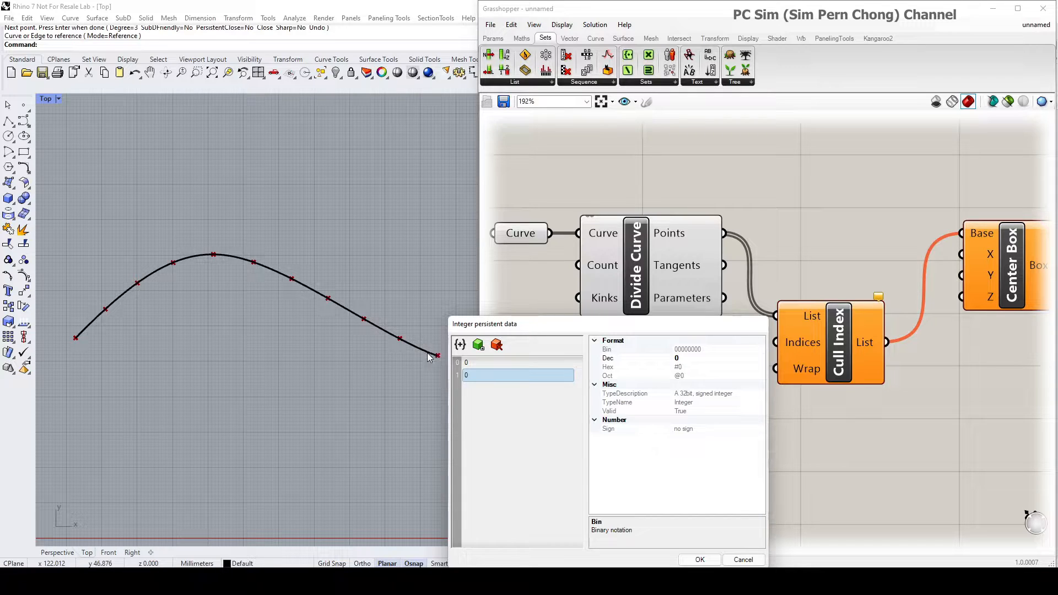
double_click(476, 375)
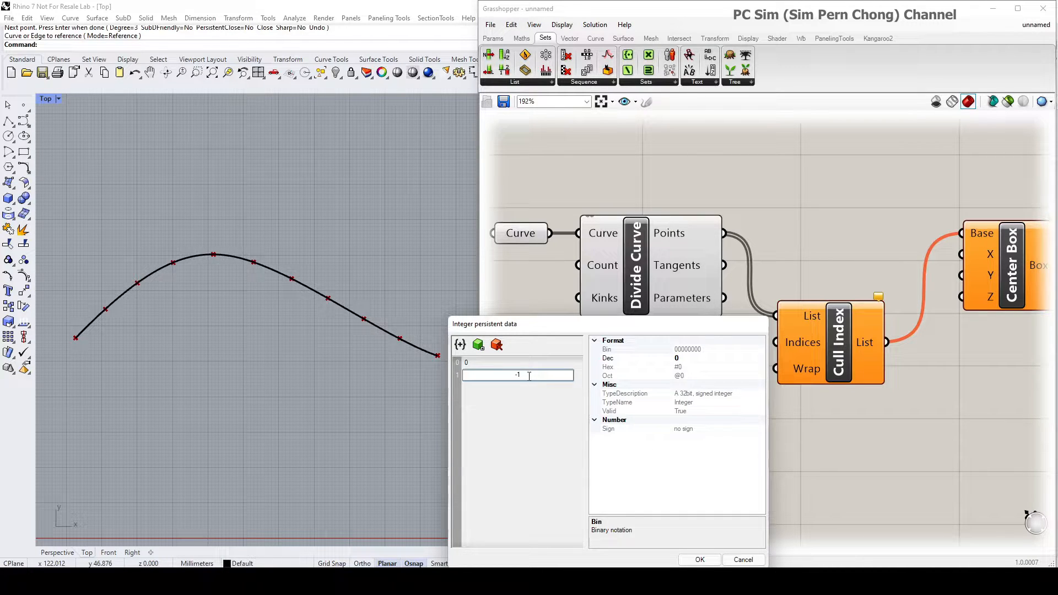
key("Return")
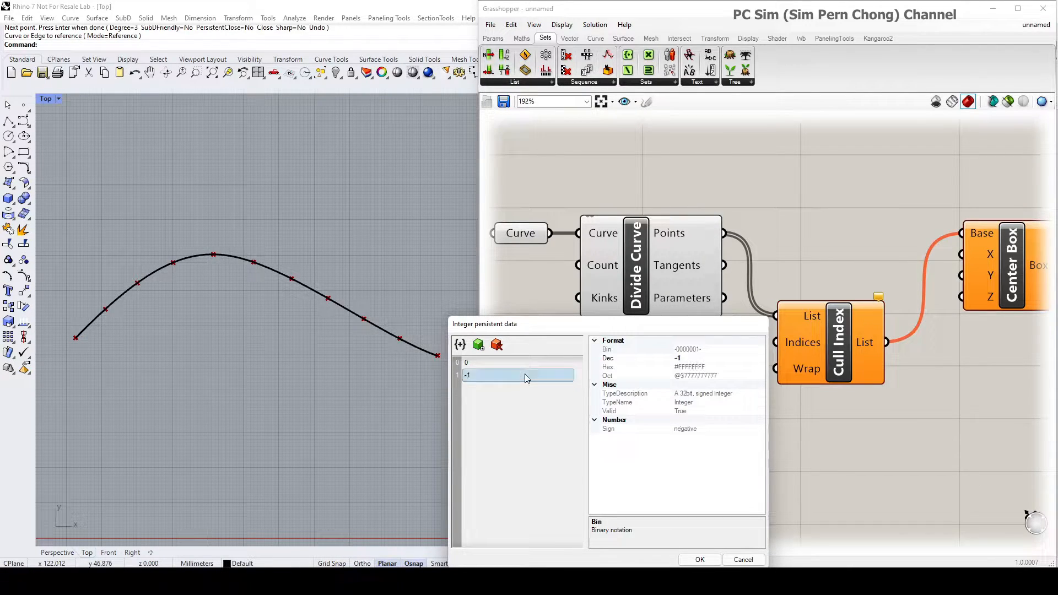
left_click(700, 560)
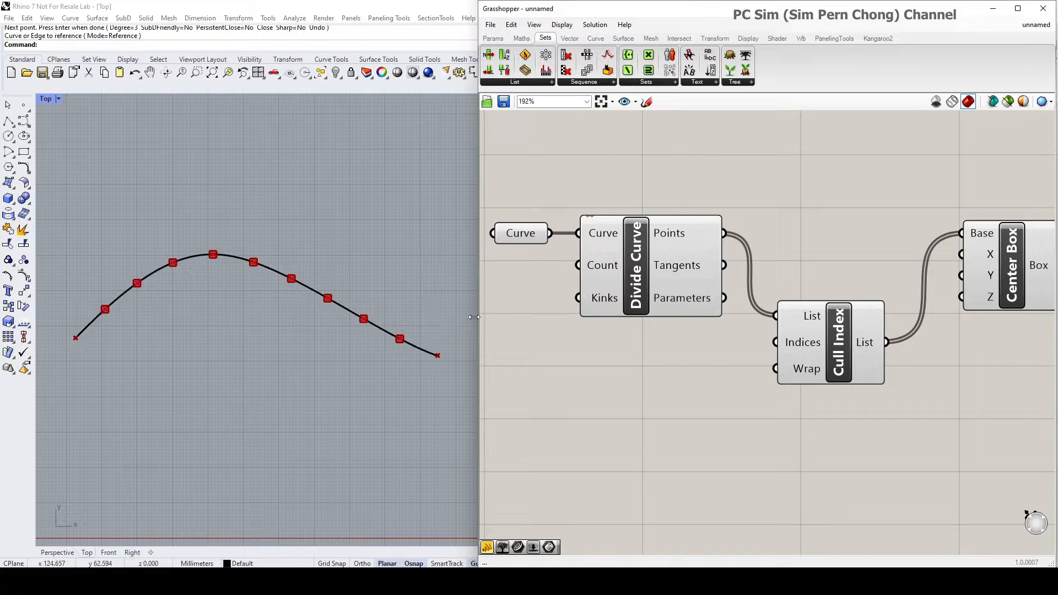
Delete all components from the Grasshopper canvas and leave the Rhino curve deselected.
mouse_move(811, 351)
left_click(234, 263)
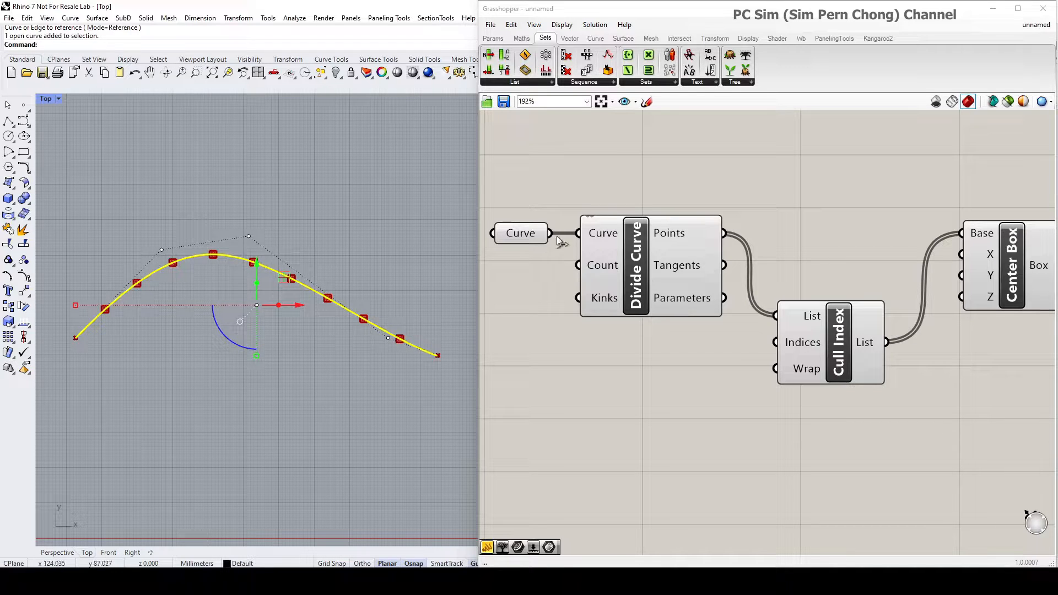
scroll(551, 200, "down", 3)
left_click_drag(508, 166, 984, 437)
key("Delete")
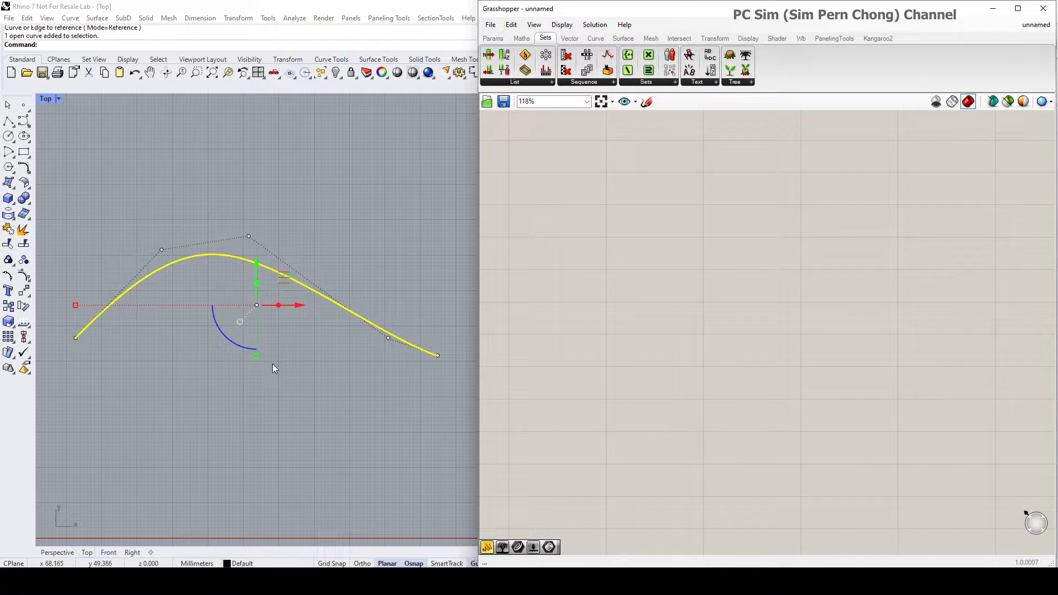
left_click(306, 227)
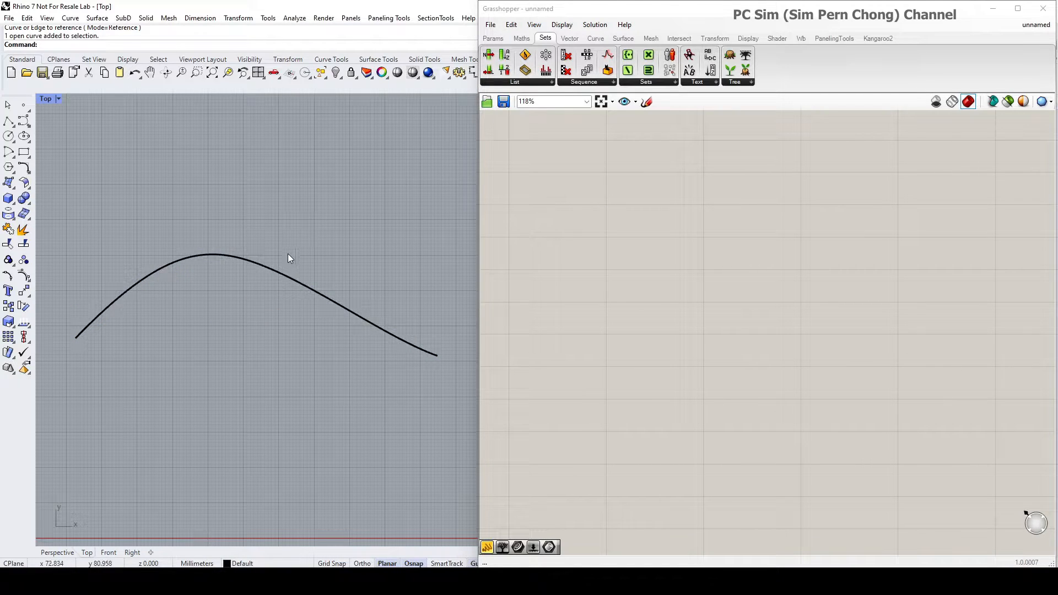
Delete the curve and draw a rectangular plane surface in the Top view, with its lower-right corner at about (106, 13).
left_click(279, 268)
key("Delete")
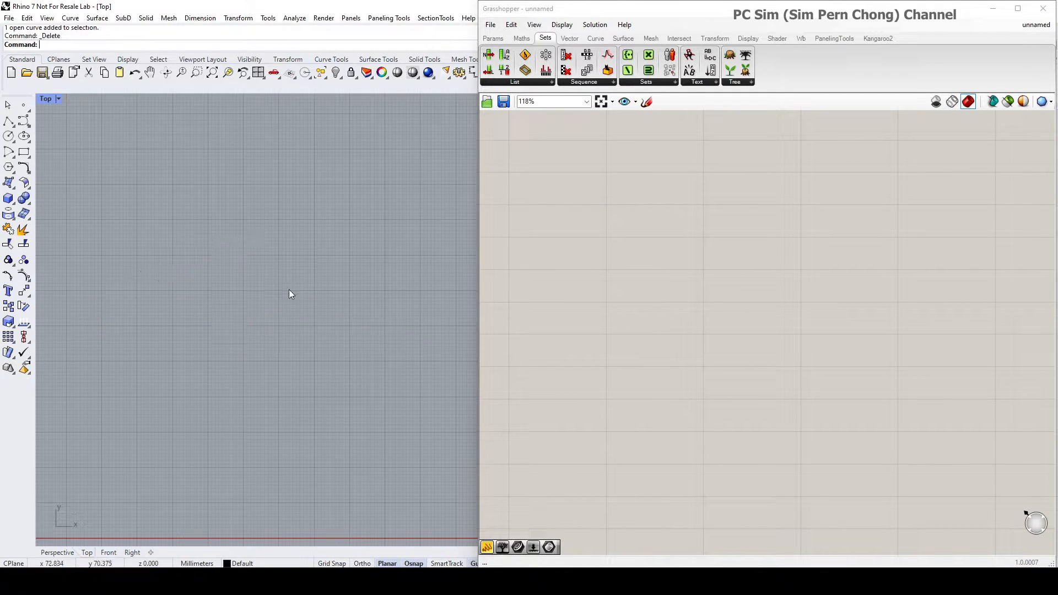
left_click(10, 183)
left_click(117, 187)
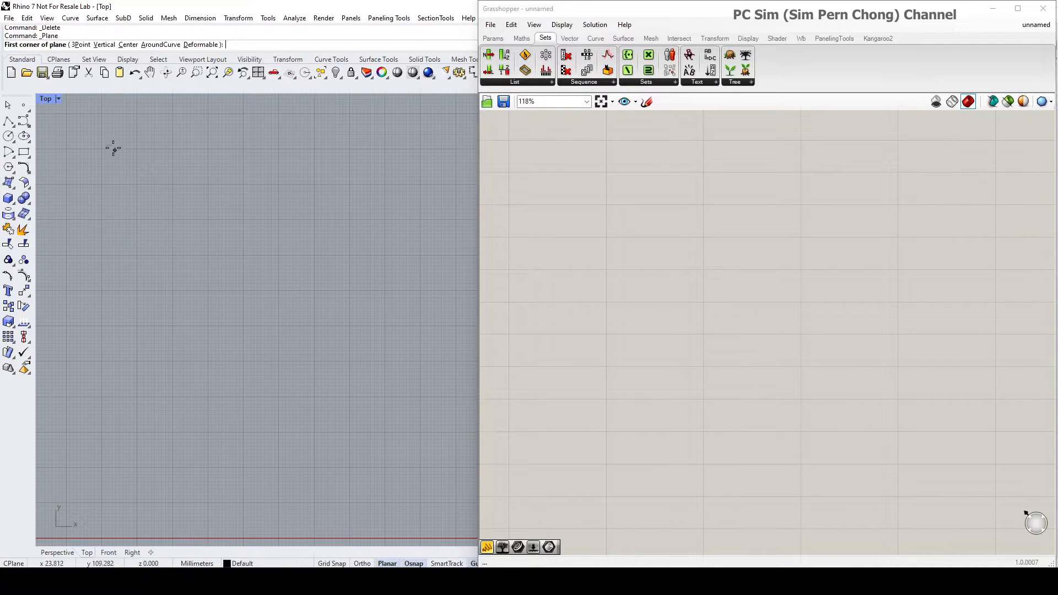
left_click(107, 139)
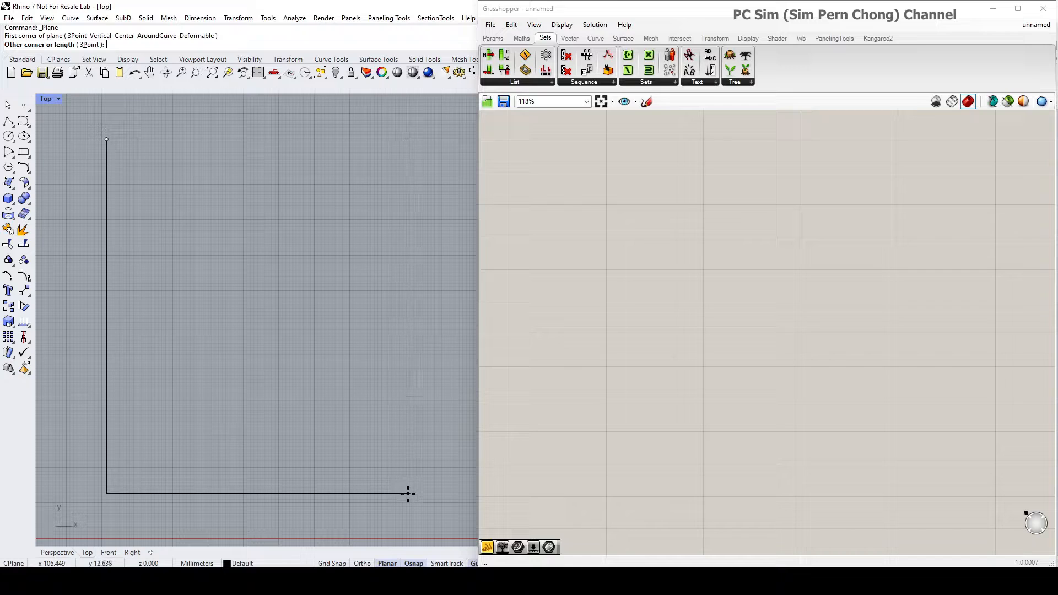
left_click(408, 493)
Switch from the Top view to a maximized Perspective view and set its display mode to Shaded.
double_click(45, 99)
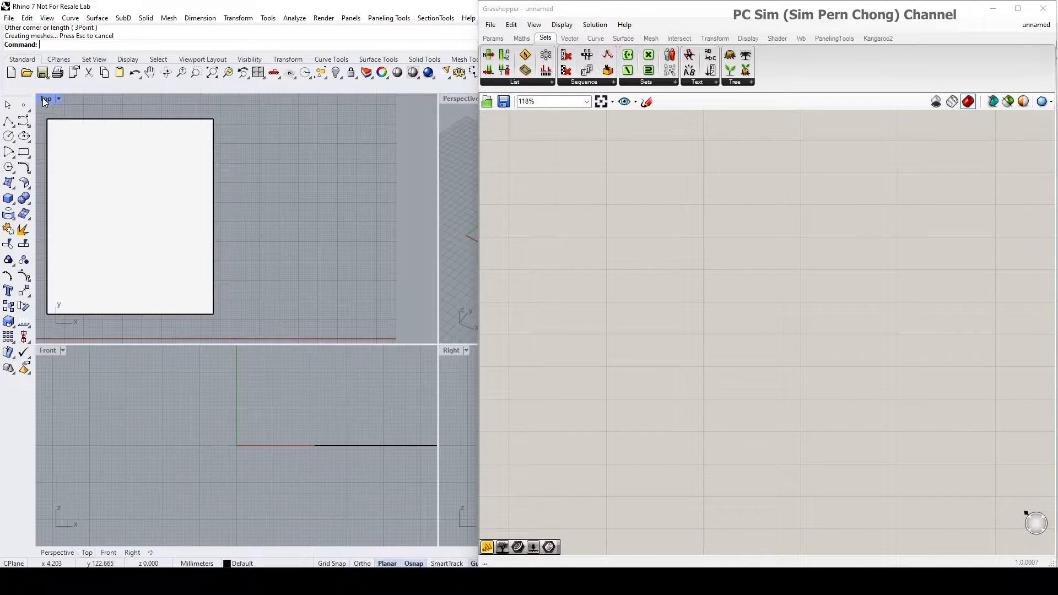
double_click(456, 98)
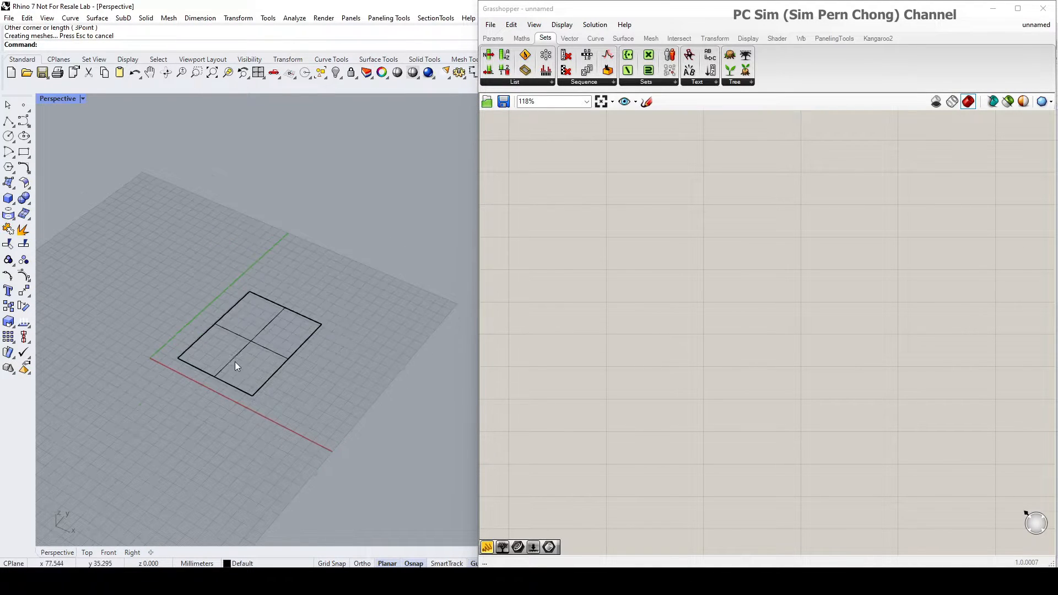
scroll(213, 308, "up", 3)
left_click(49, 100)
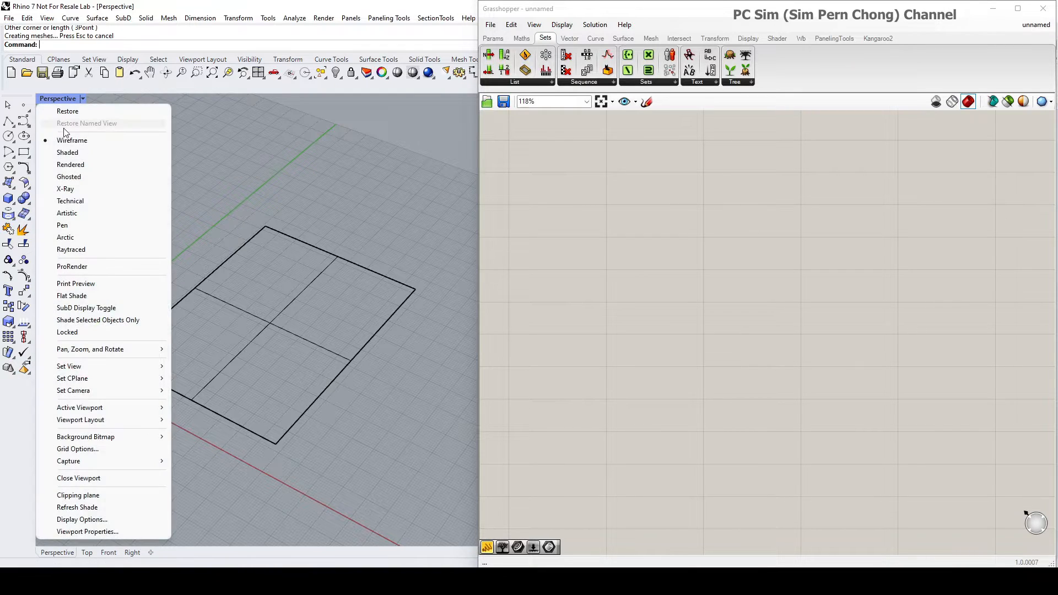
left_click(69, 152)
Rebuild the plane surface, accepting the existing rebuild settings.
left_click(232, 332)
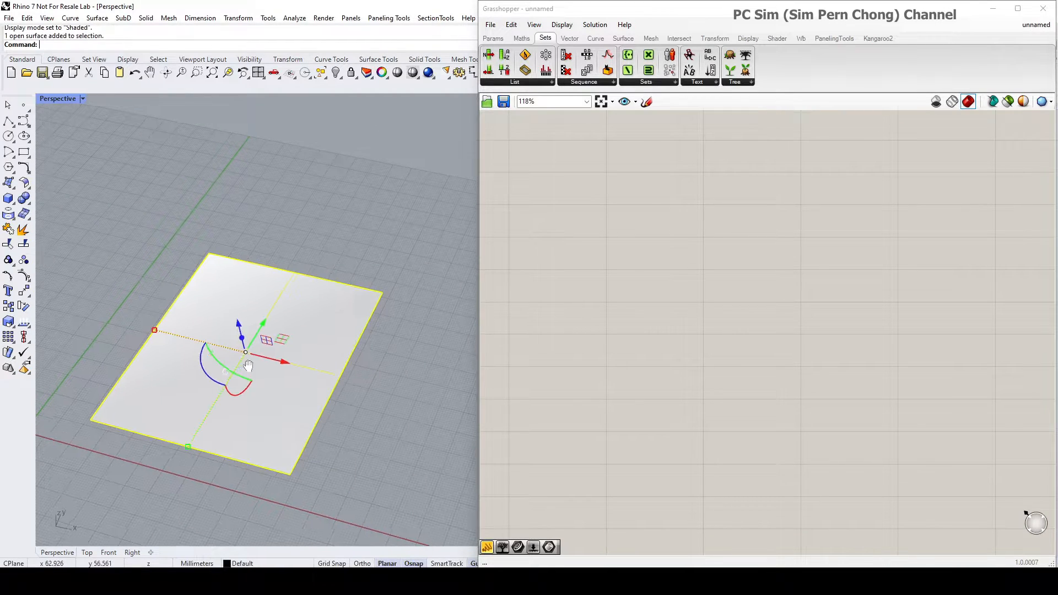
right_click_drag(239, 361, 259, 342, "shift")
type("Rebuild")
key("Return")
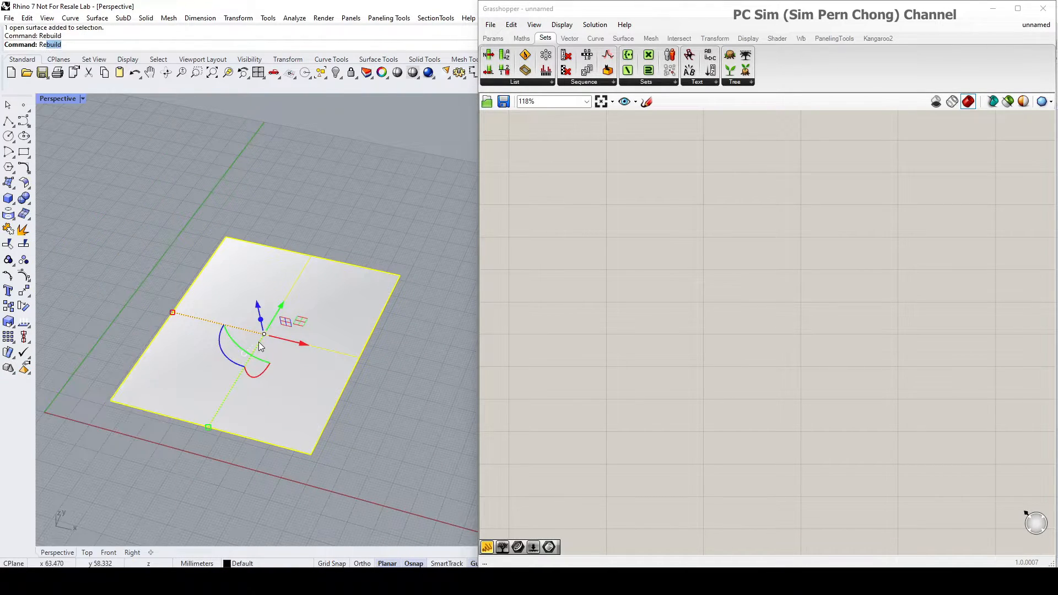
left_click(508, 387)
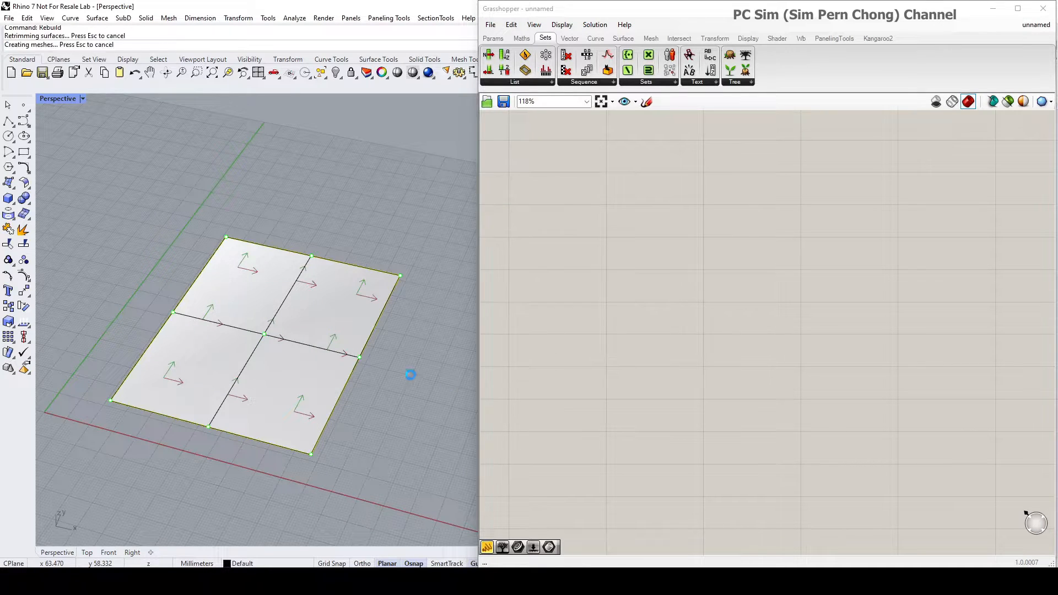
Show the surface's control points, raise the four interior points vertically to bulge the surface, and hide the points again.
left_click(25, 280)
right_click_drag(184, 380, 227, 339)
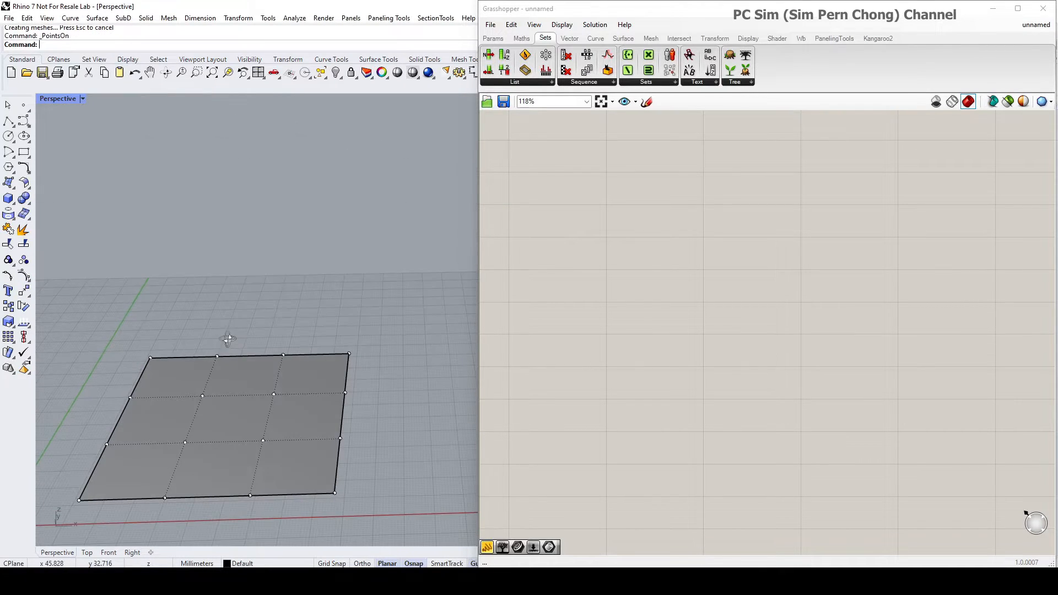
left_click(202, 396)
left_click(274, 394, "shift")
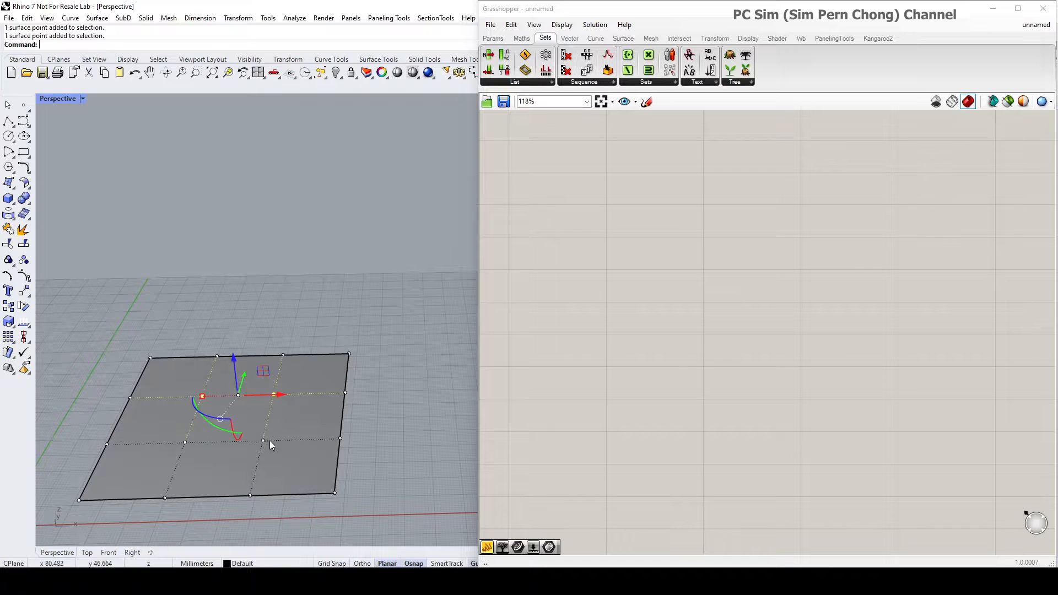
left_click(263, 440, "shift")
left_click(185, 443, "shift")
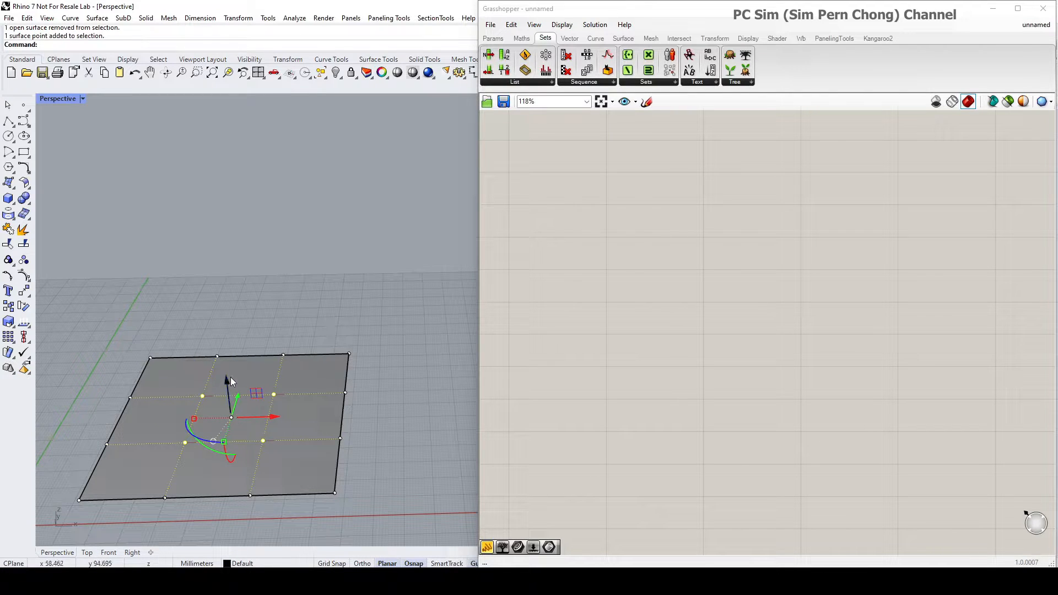
left_click_drag(229, 378, 208, 288)
right_click_drag(276, 319, 391, 296)
key("Escape")
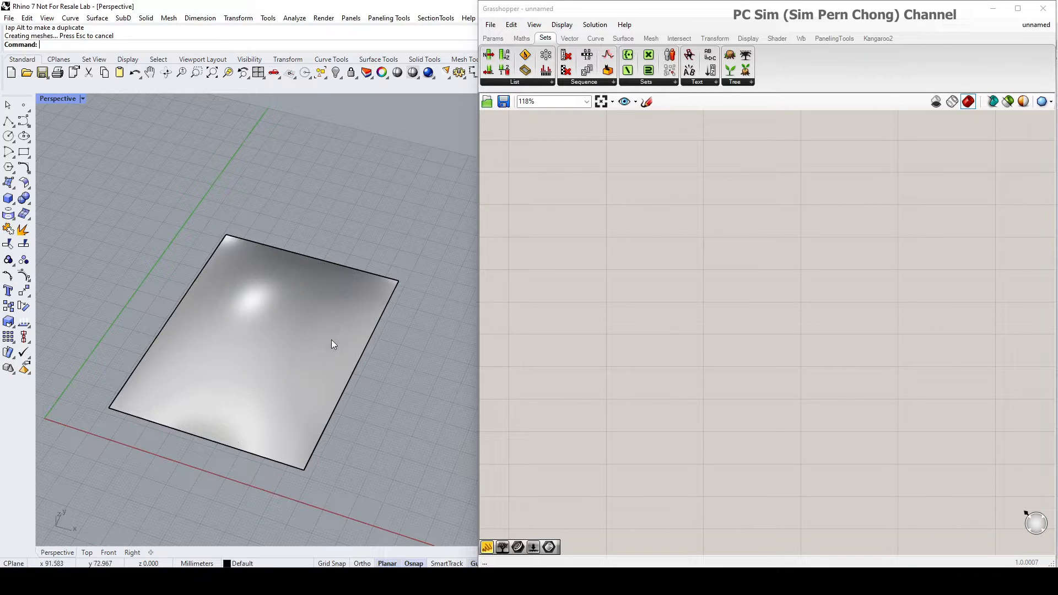
Add a Brep parameter to the Grasshopper canvas and reference the bulged surface in it.
right_click_drag(333, 329, 263, 344)
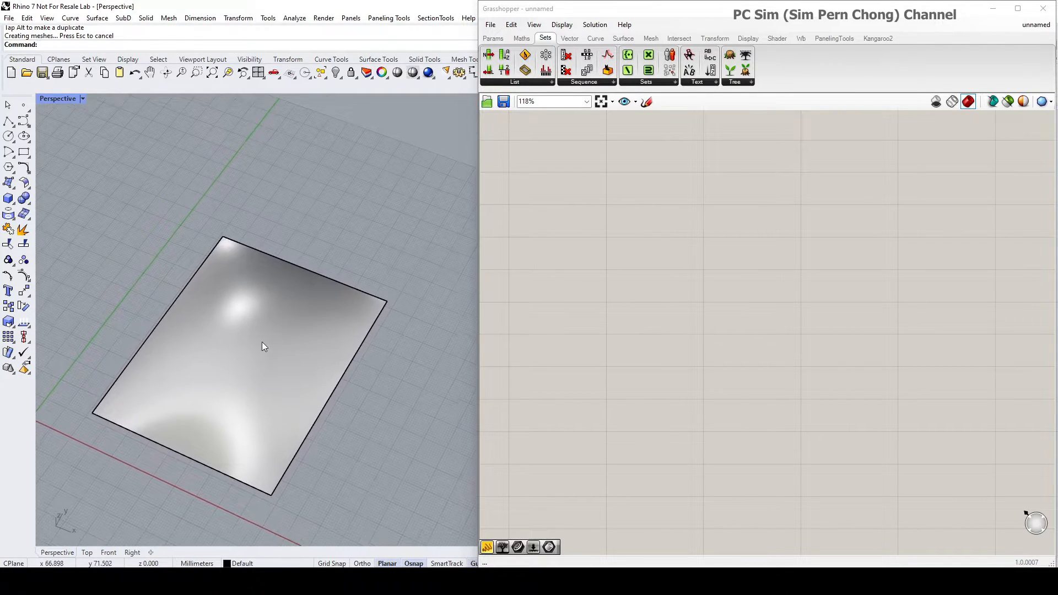
left_click(263, 344)
left_click(493, 38)
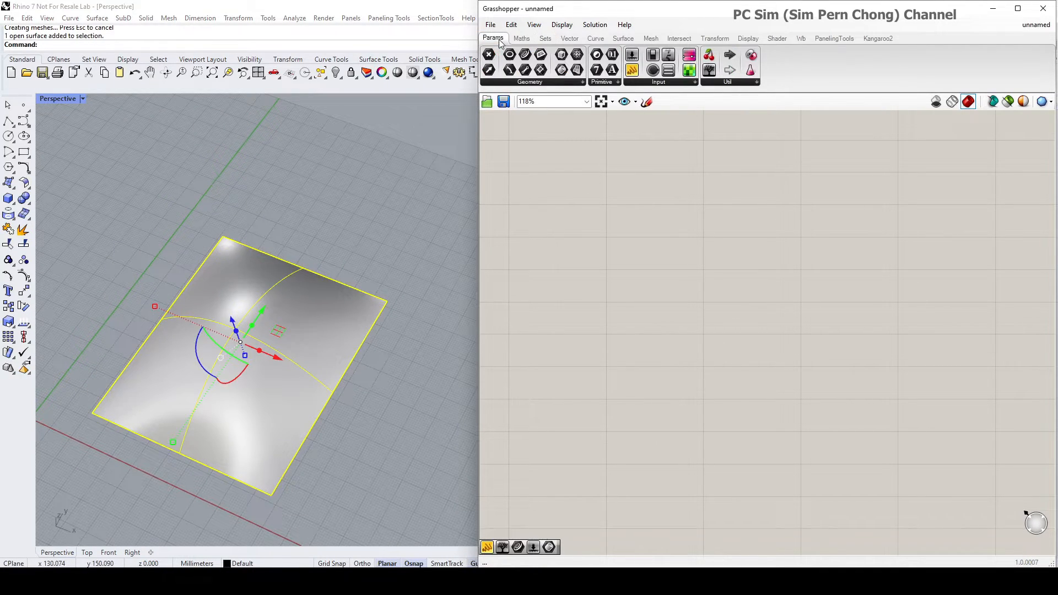
left_click(510, 82)
left_click_drag(583, 171, 562, 273)
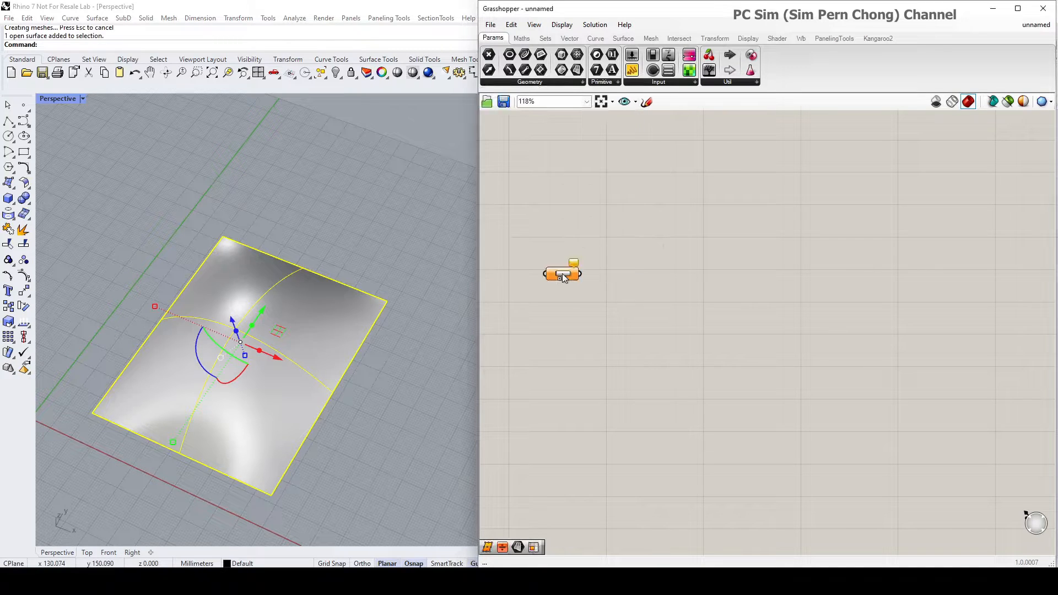
right_click(562, 273)
left_click(602, 417)
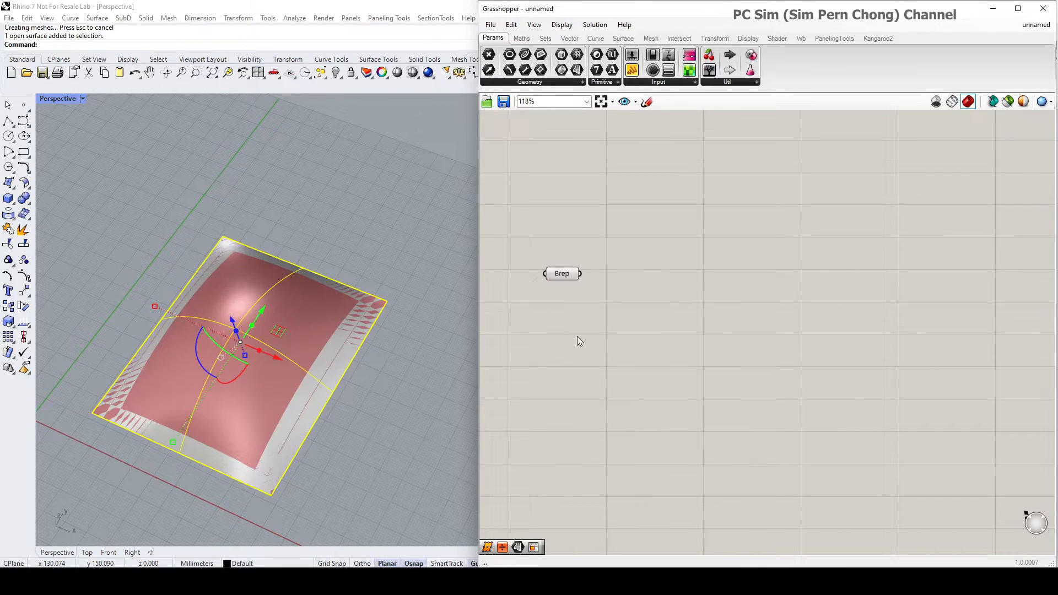
left_click(559, 273)
Add a Divide Surface component beside the Brep parameter and connect Brep to its Surface input.
scroll(560, 266, "up", 3)
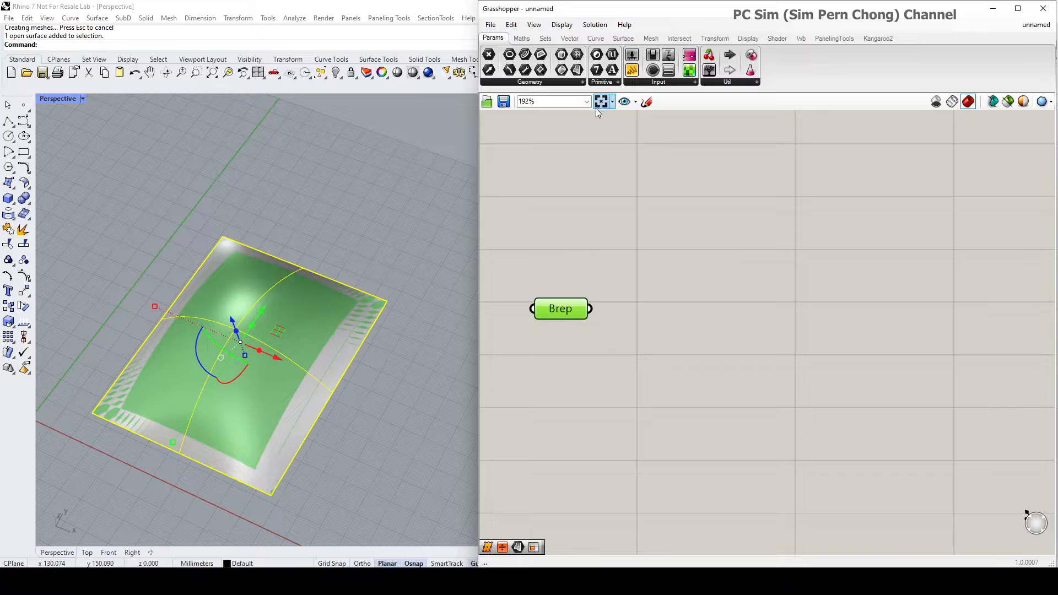
double_click(689, 286)
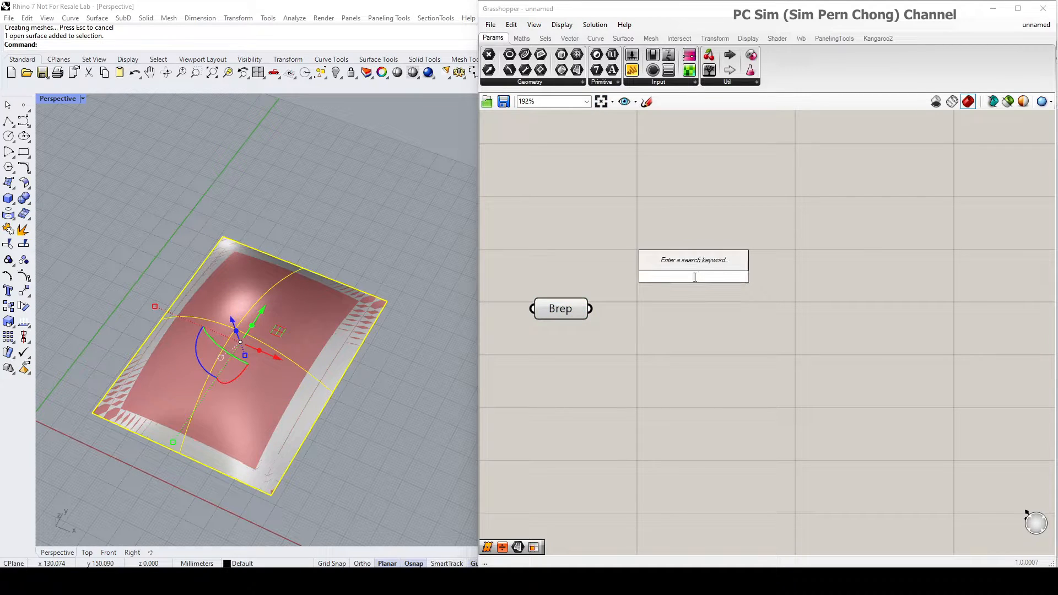
type("divi")
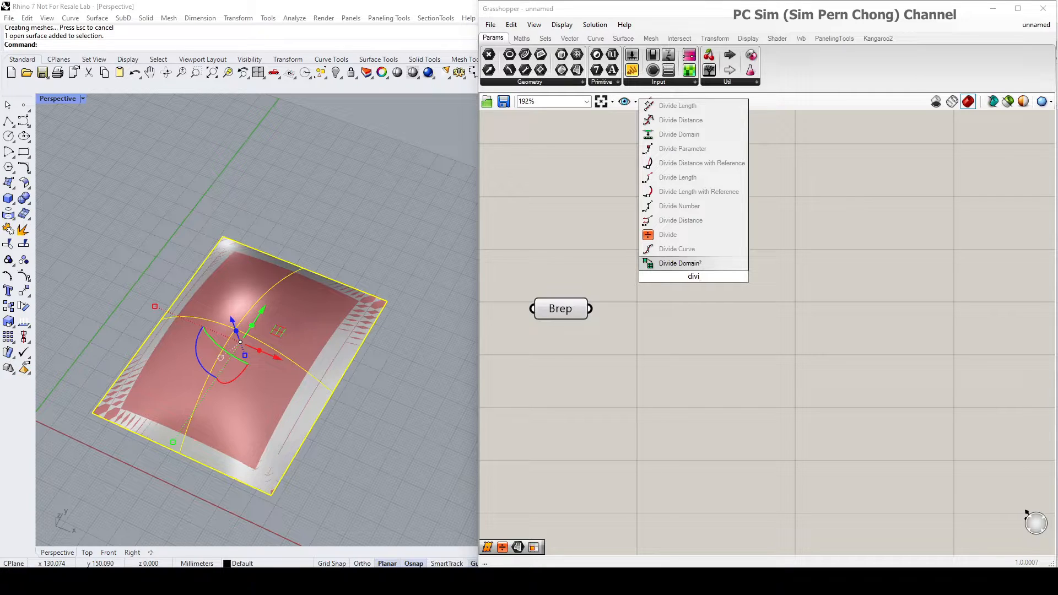
type("de s")
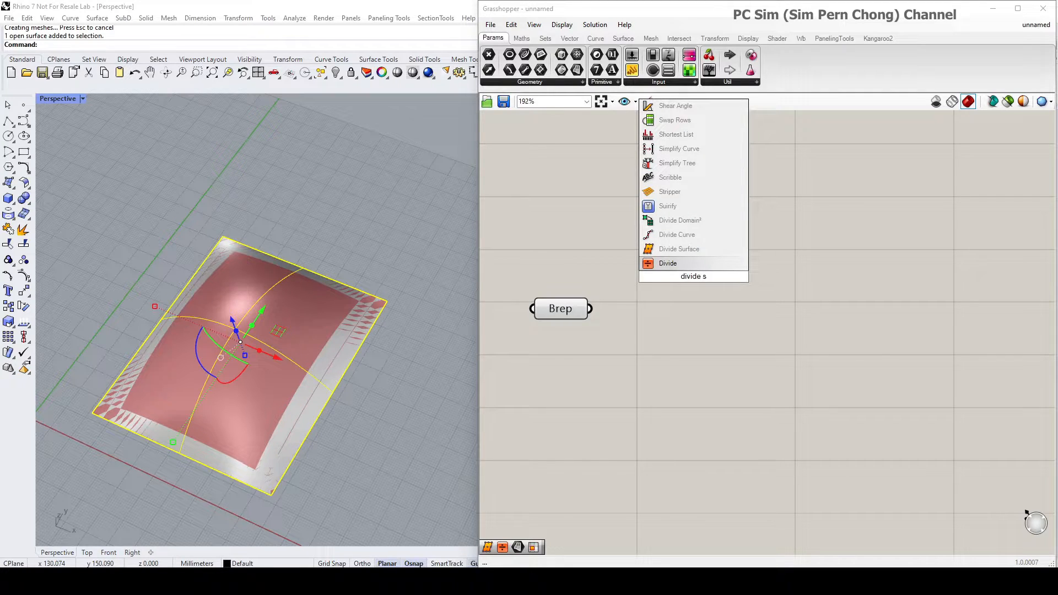
left_click(707, 249)
left_click_drag(699, 267, 749, 340)
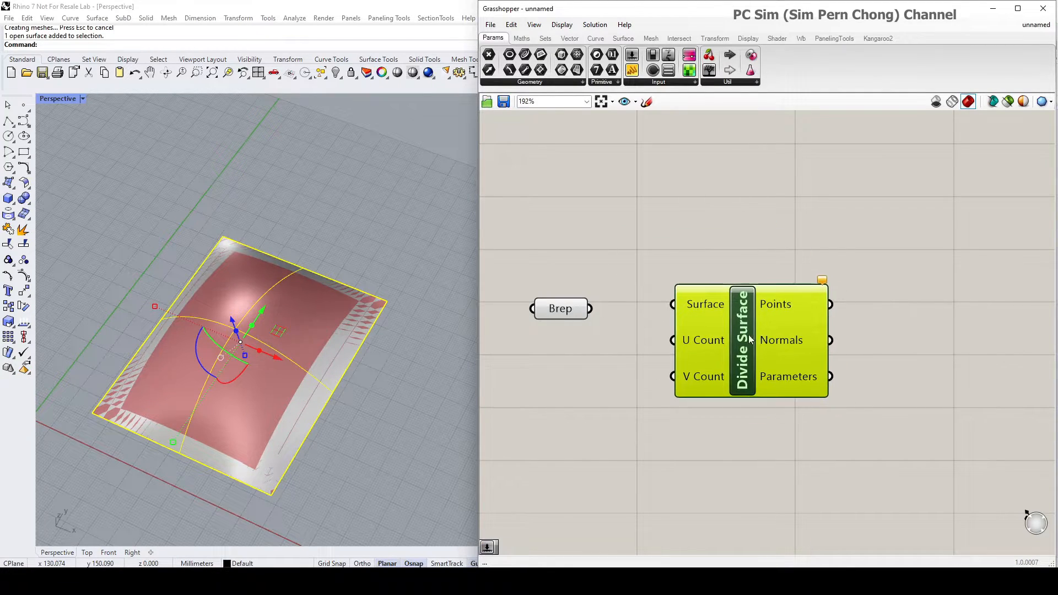
left_click_drag(589, 308, 673, 304)
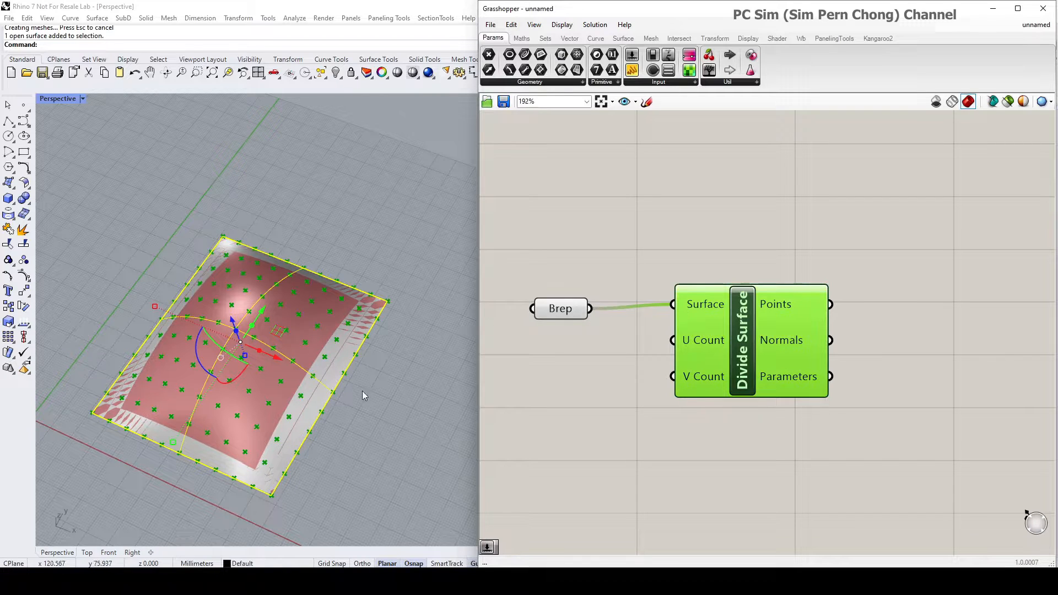
Hide the original Rhino surface so that only the Grasshopper preview is displayed.
scroll(228, 419, "up", 2)
right_click_drag(229, 419, 295, 369)
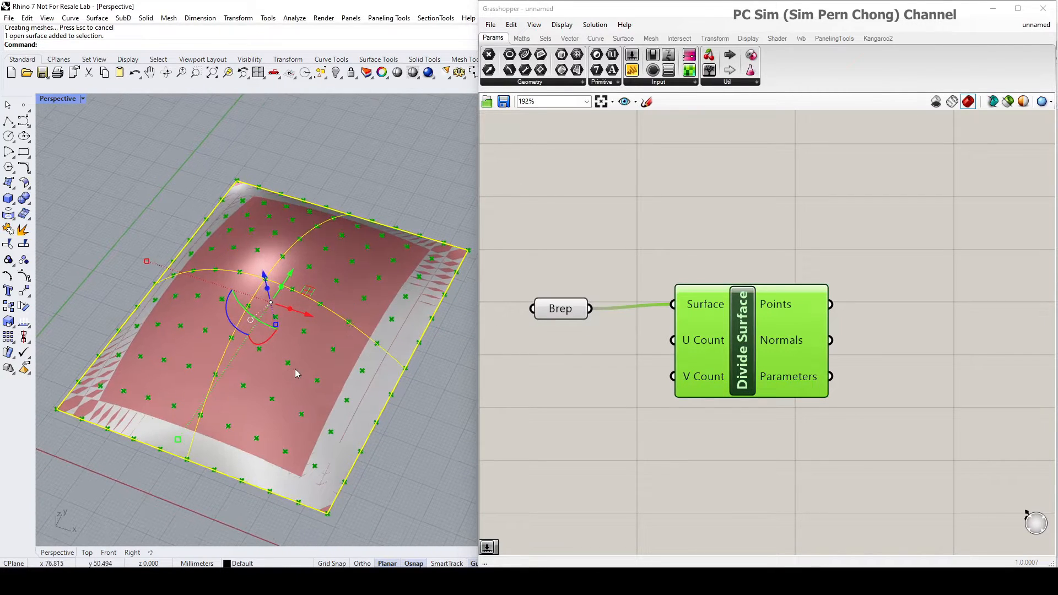
key("Escape")
left_click(295, 356)
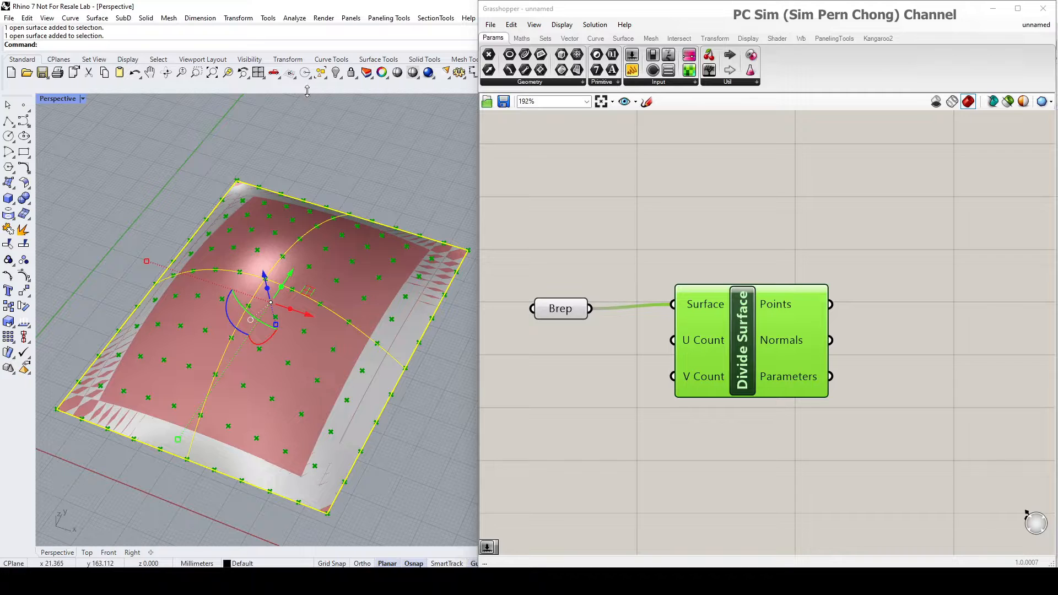
left_click(336, 74)
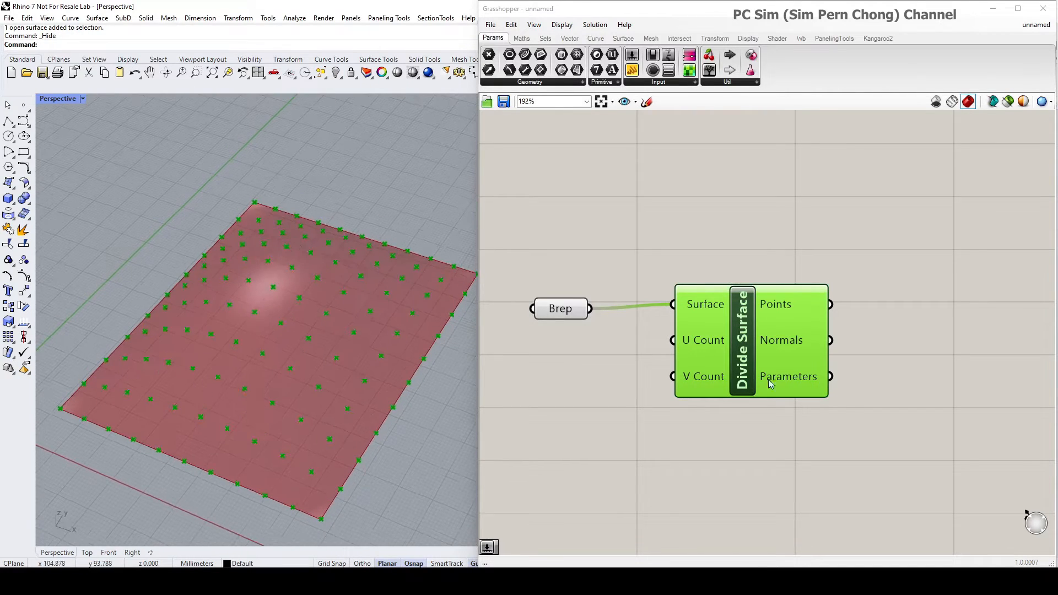
Align Divide Surface with the Brep parameter and feed its U Count and V Count from a number slider set to 6.
mouse_move(761, 353)
left_mouse_down()
mouse_move(767, 370)
mouse_move(778, 357)
left_mouse_up()
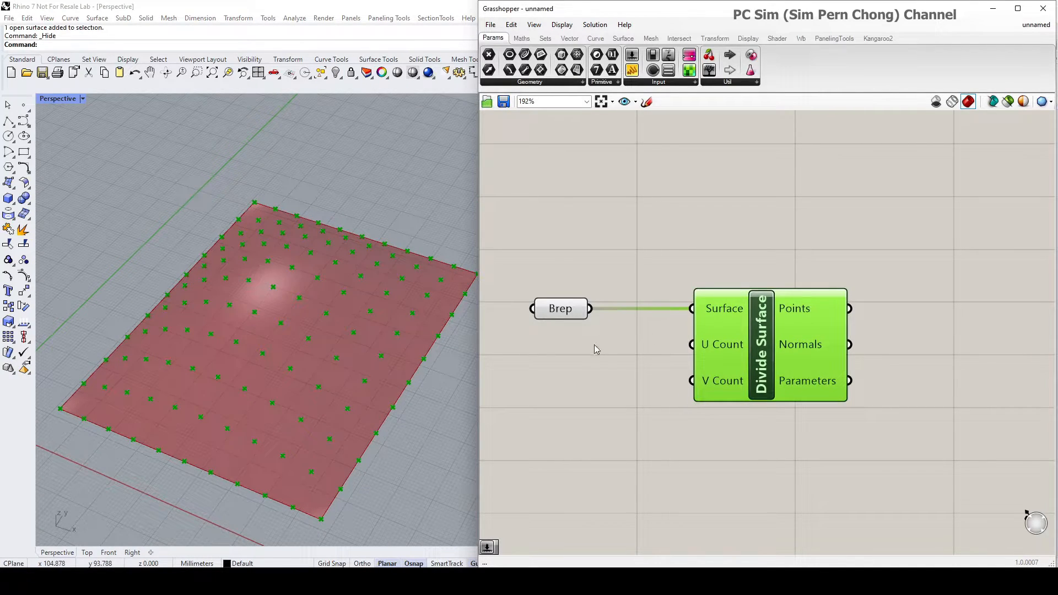
left_click(577, 362)
double_click(577, 362)
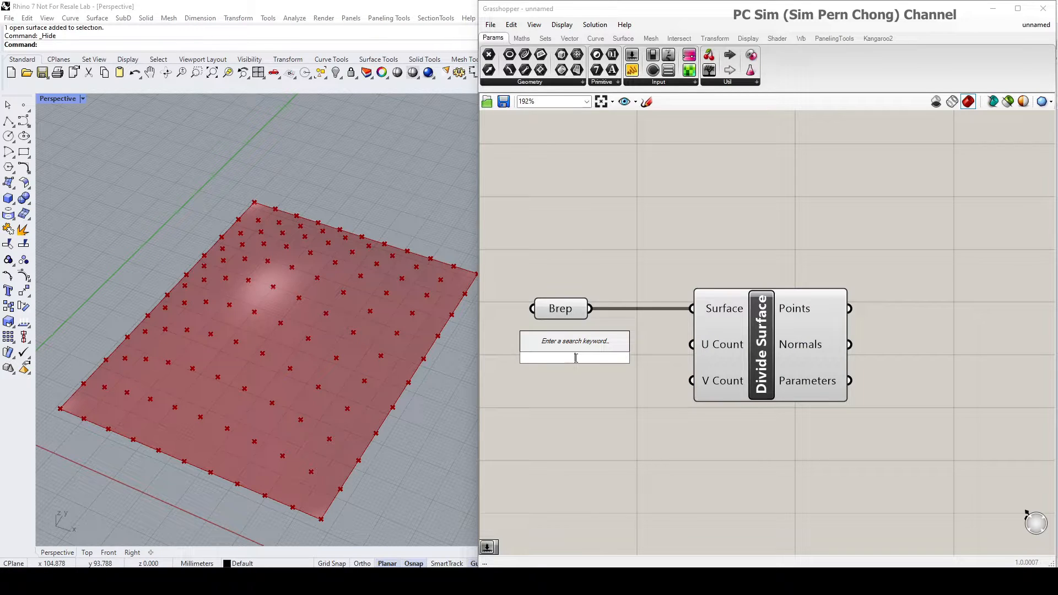
type("6")
key("Return")
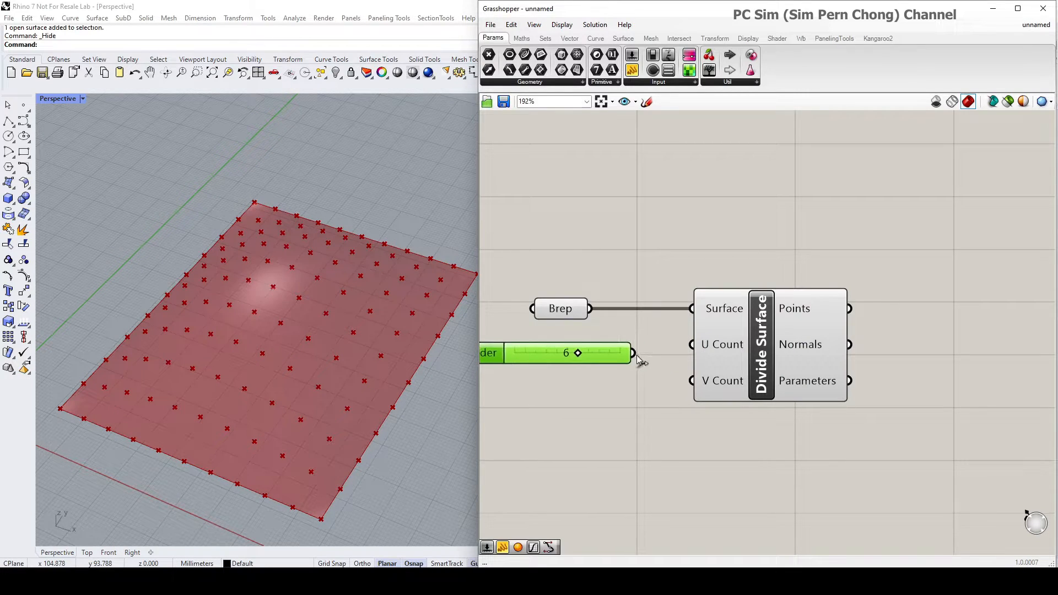
left_click_drag(634, 353, 736, 379)
scroll(706, 389, "down", 3)
left_click(738, 379)
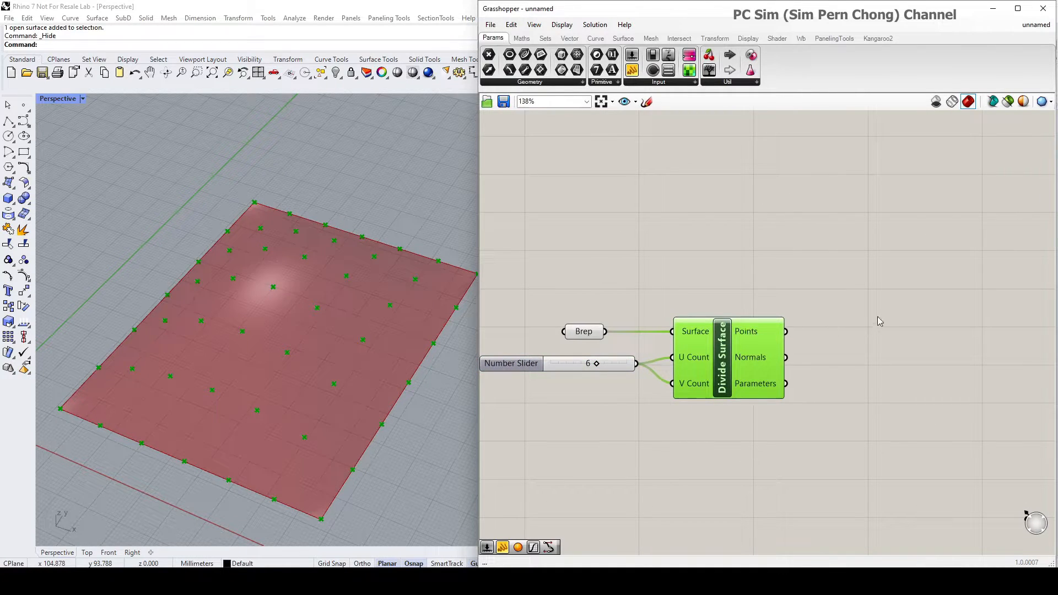
Add a Sphere component and connect Divide Surface's Points output to its Base input.
right_click_drag(359, 295, 296, 283)
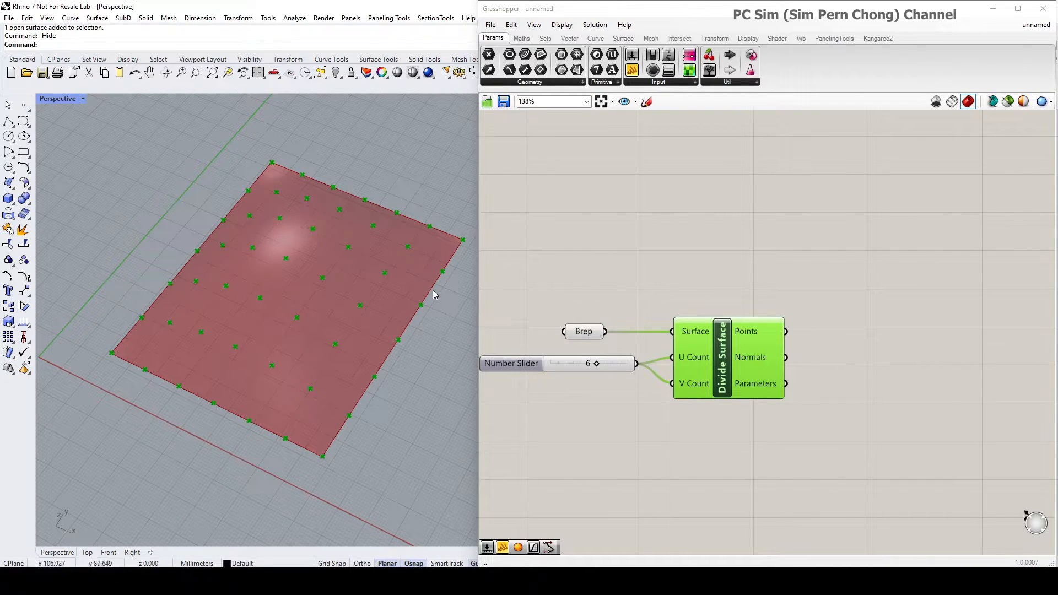
double_click(845, 281)
type("sphere")
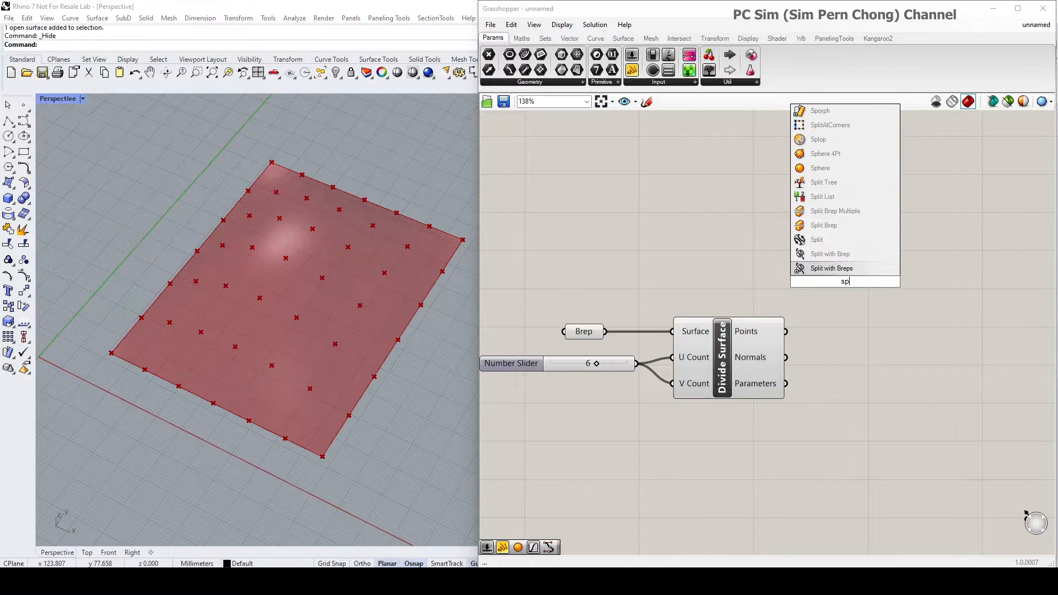
left_click(839, 270)
left_click_drag(840, 272, 900, 317)
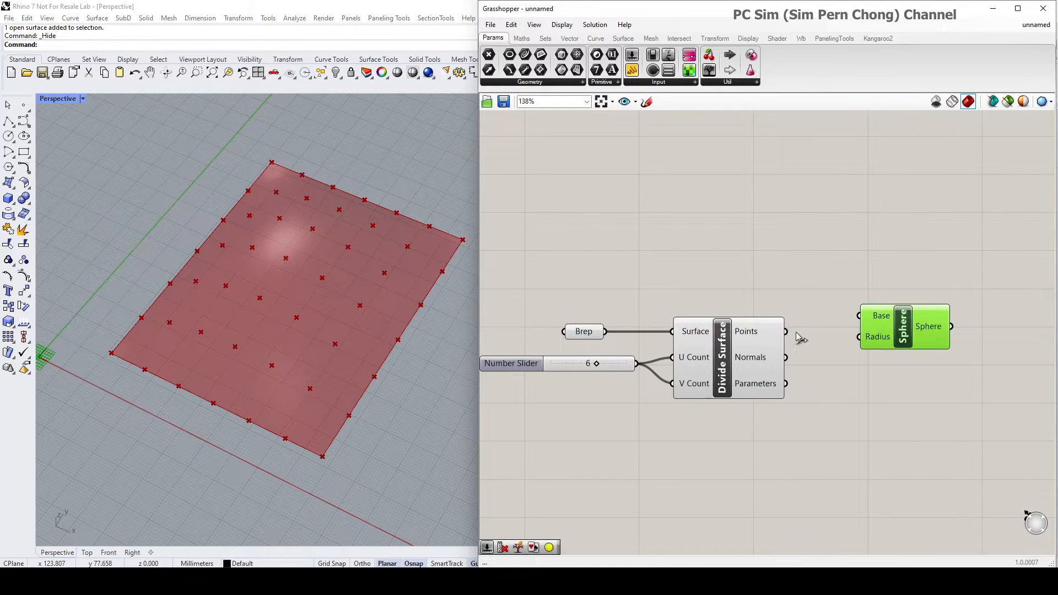
left_click_drag(786, 332, 910, 385)
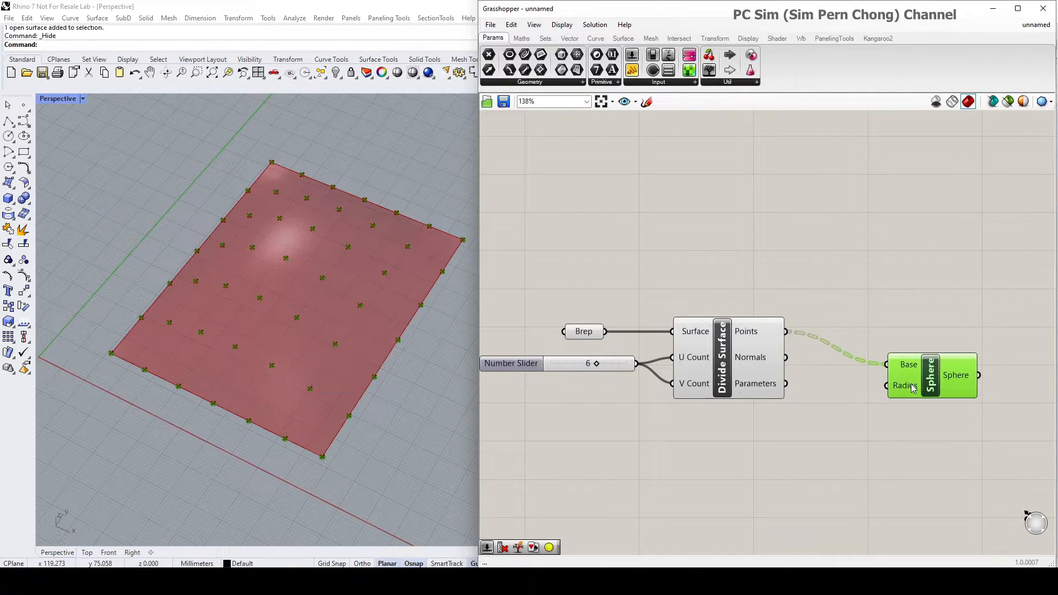
Create a number slider with value 3 and connect it to the Sphere component's Radius input.
double_click(823, 410)
type("3")
key("Return")
left_click_drag(823, 409, 888, 392)
scroll(211, 274, "up", 2)
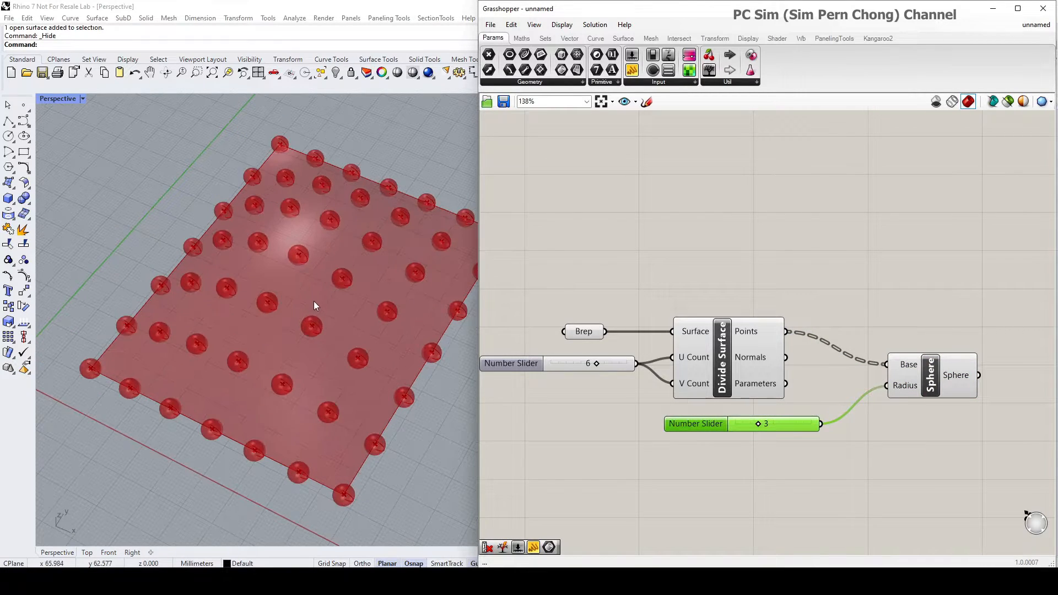
Examine how the spheres are distributed over the divided surface, from its edges to its interior.
right_click_drag(313, 301, 276, 397)
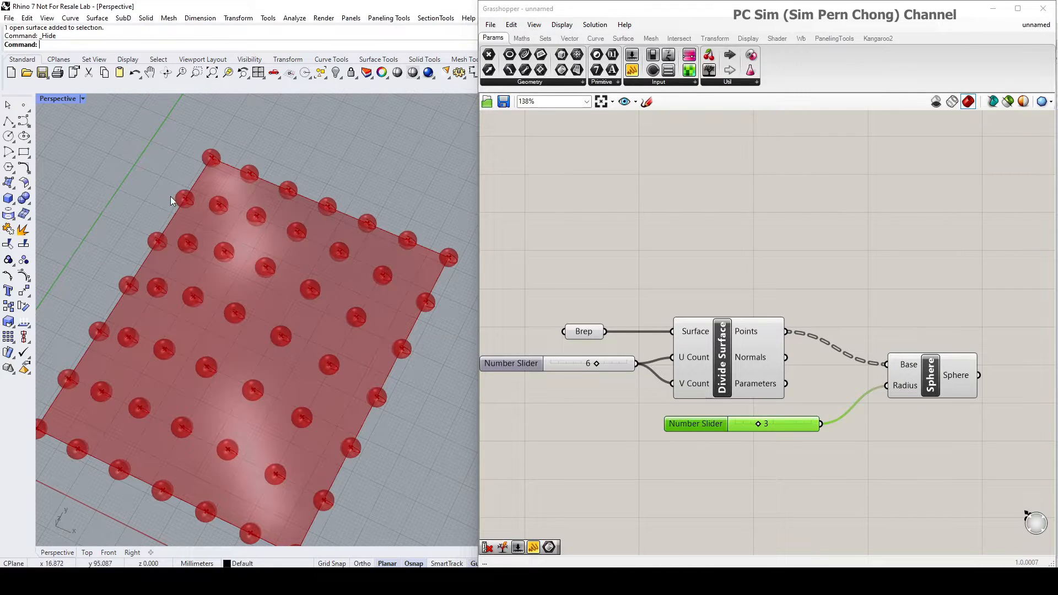
scroll(170, 197, "down", 3)
right_click_drag(242, 298, 263, 282)
right_click_drag(253, 324, 317, 329, "shift")
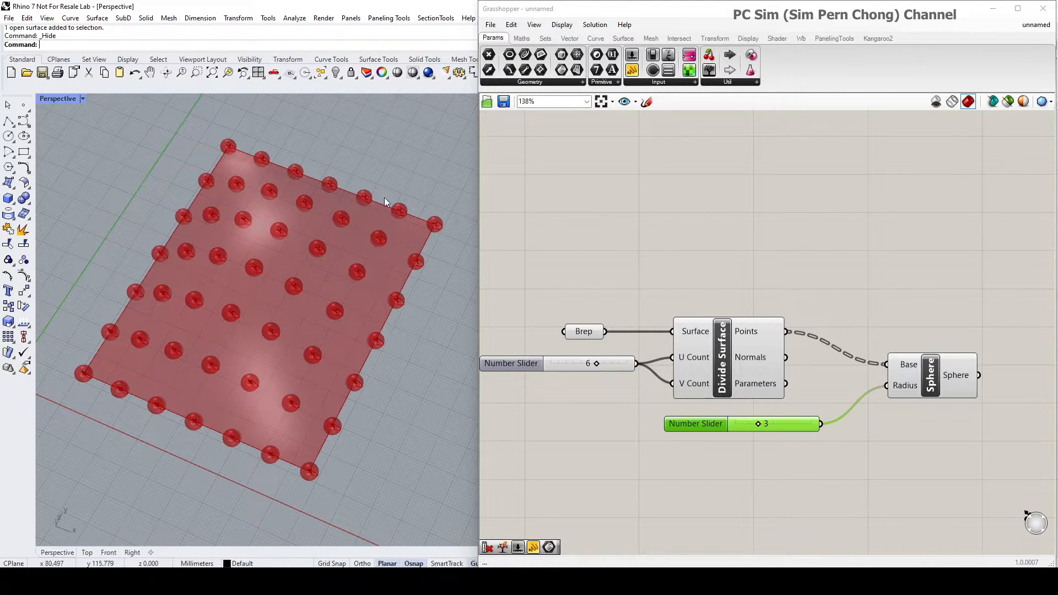
scroll(431, 245, "down", 3)
scroll(426, 259, "up", 4)
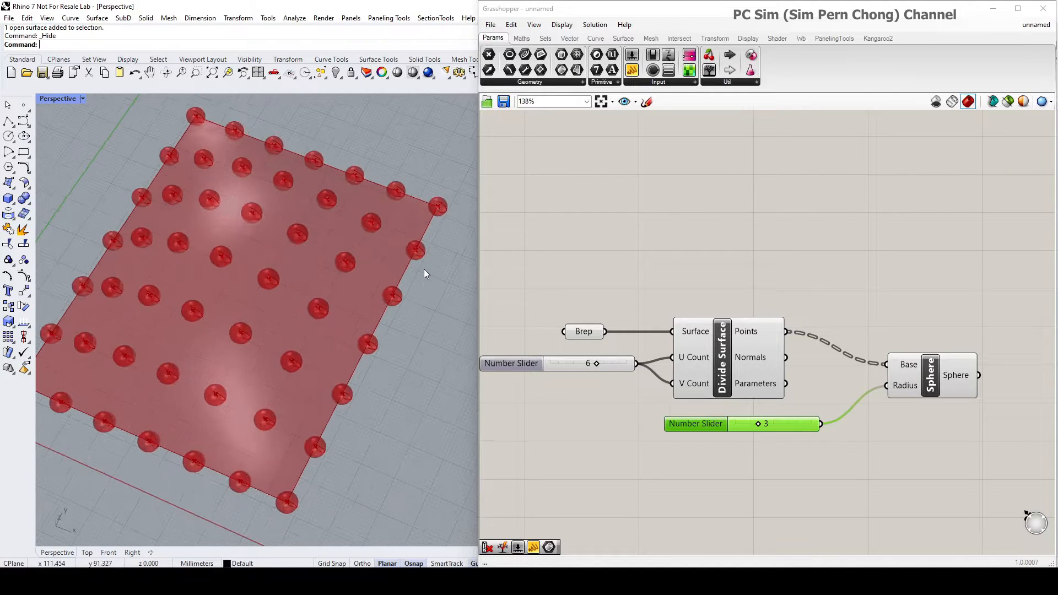
scroll(422, 305, "down", 4)
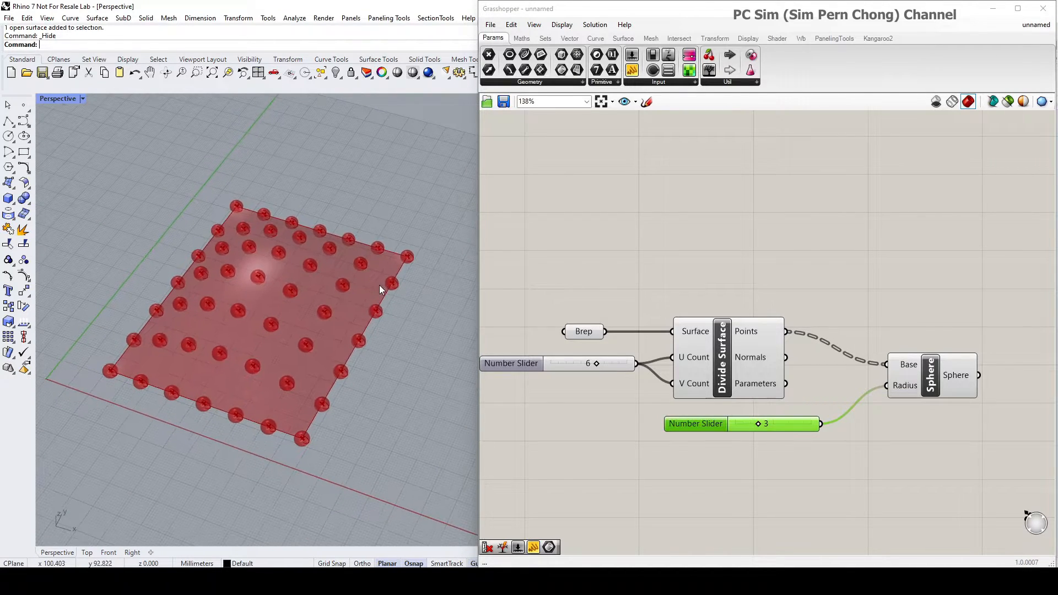
Make room beside Divide Surface and add a Cull Index component above the link to Sphere.
left_click_drag(930, 387, 967, 376)
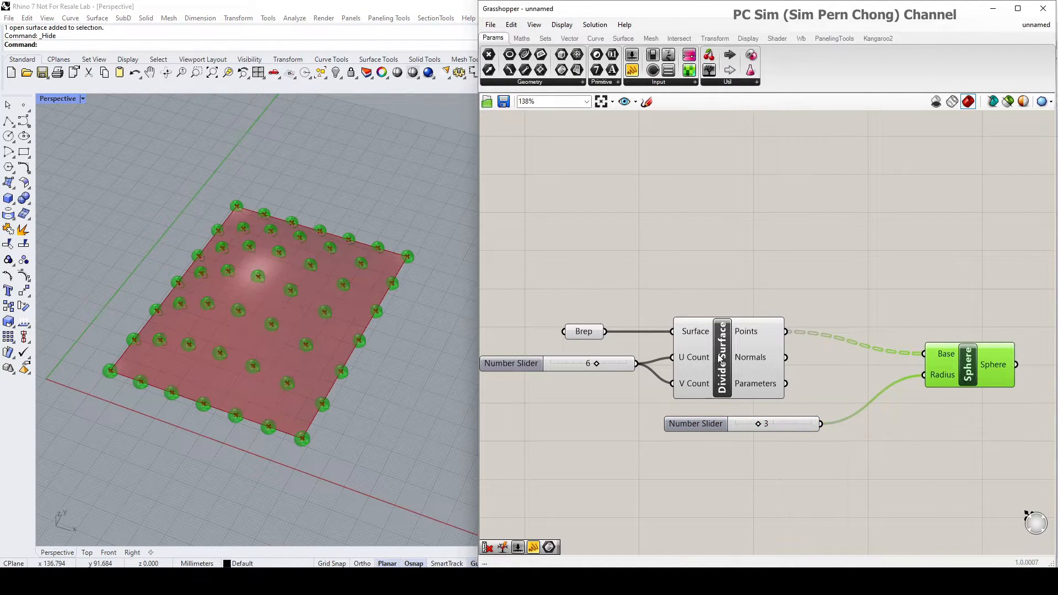
left_click_drag(720, 359, 717, 354)
double_click(833, 170)
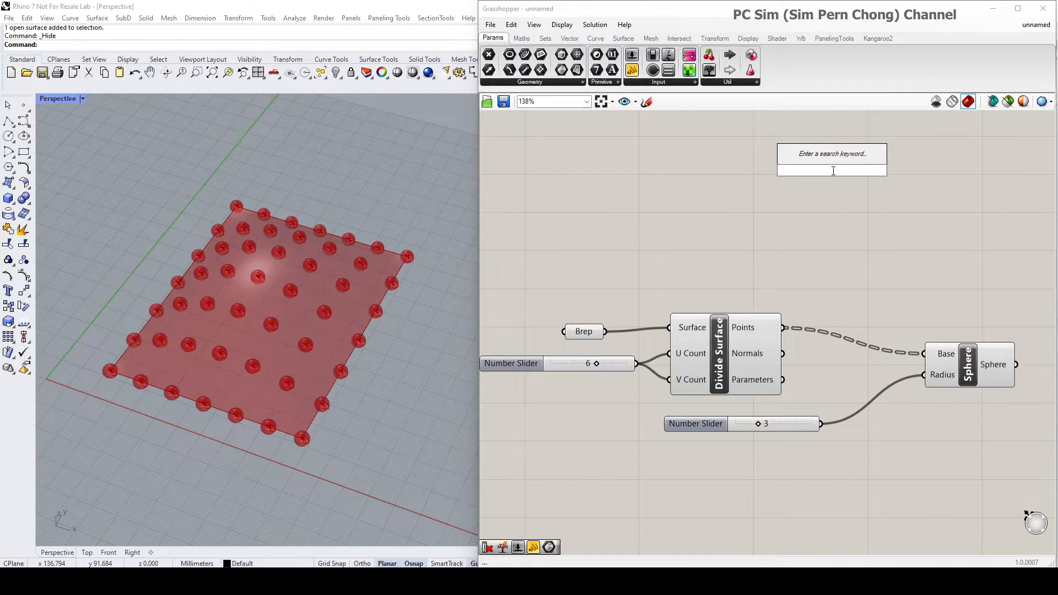
type("cull")
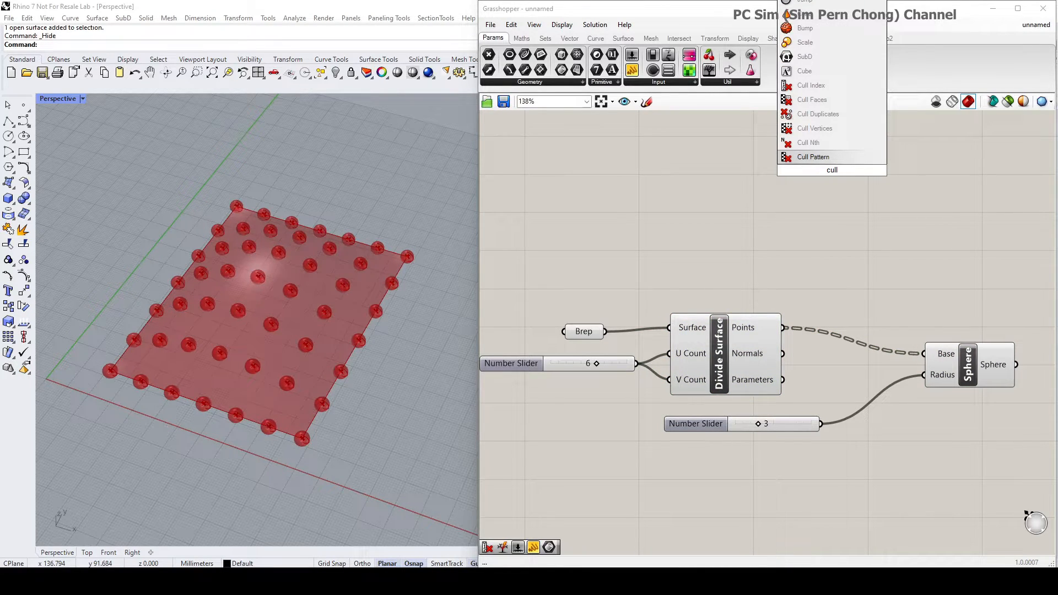
left_click(821, 87)
left_click_drag(825, 155, 853, 257)
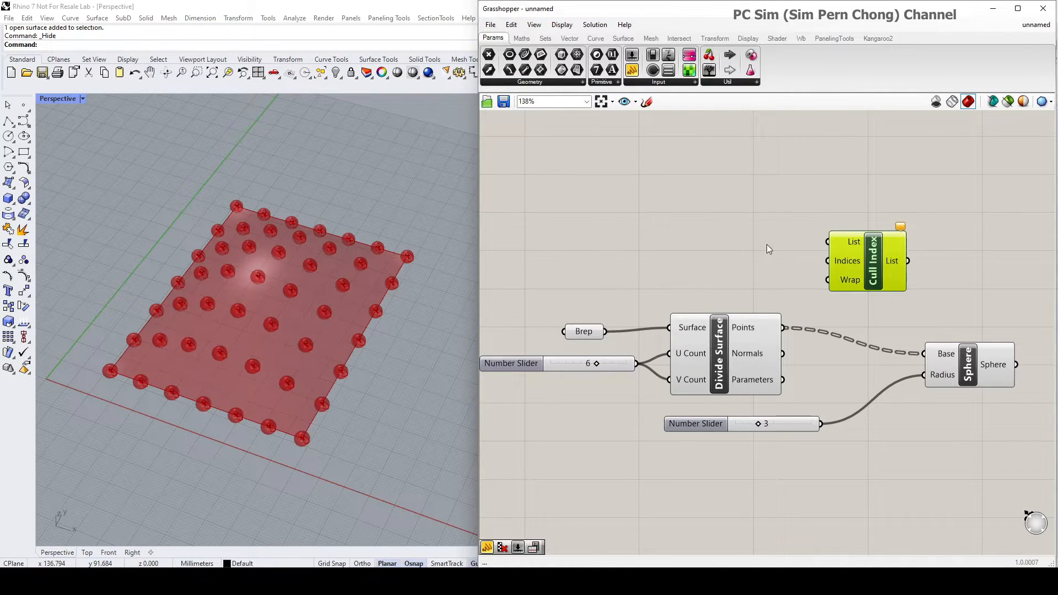
Enter two persistent integers, 0 and -1, for the Indices input of Cull Index.
right_click(839, 258)
mouse_move(872, 387)
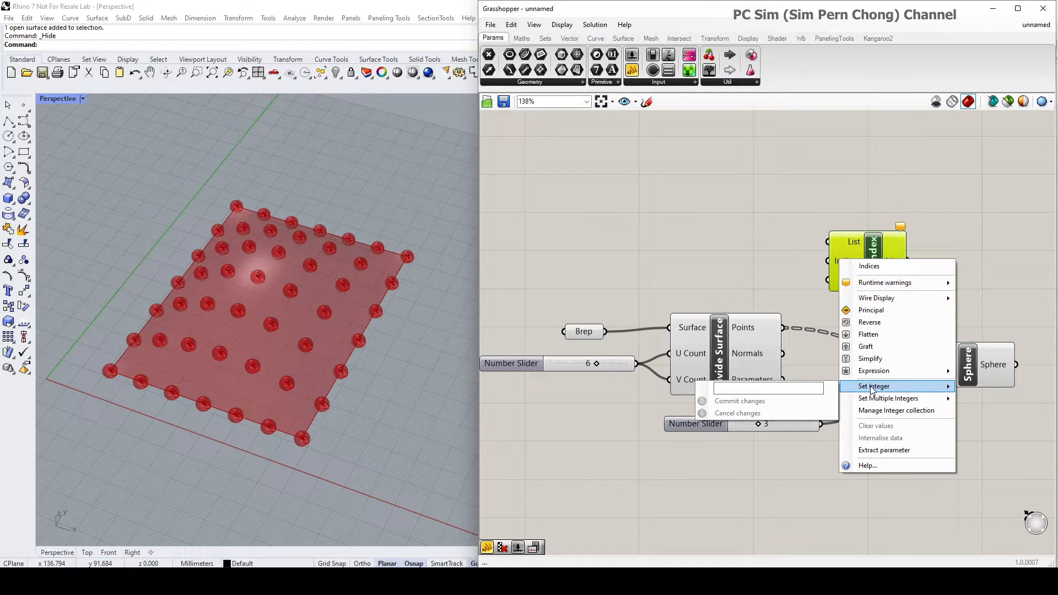
left_click(873, 411)
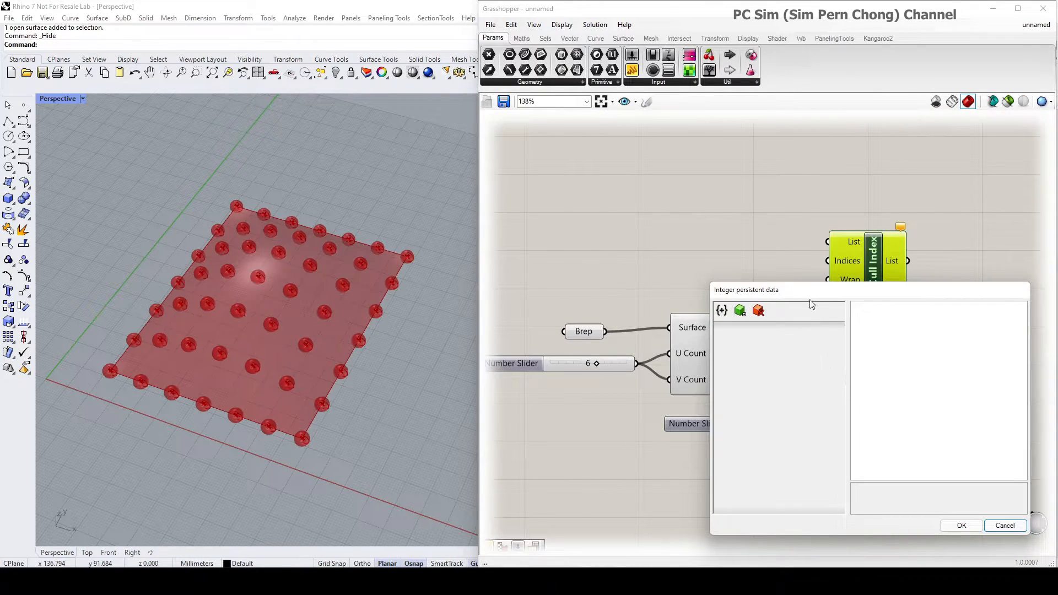
left_click_drag(810, 292, 675, 202)
left_click(605, 221)
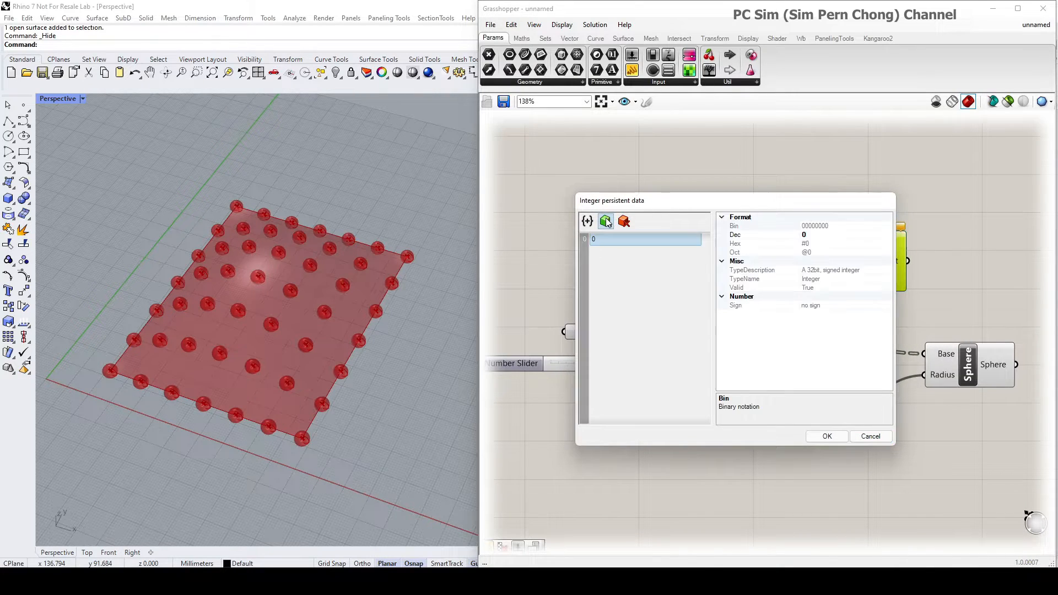
left_click(600, 241)
left_click(606, 221)
left_click(596, 252)
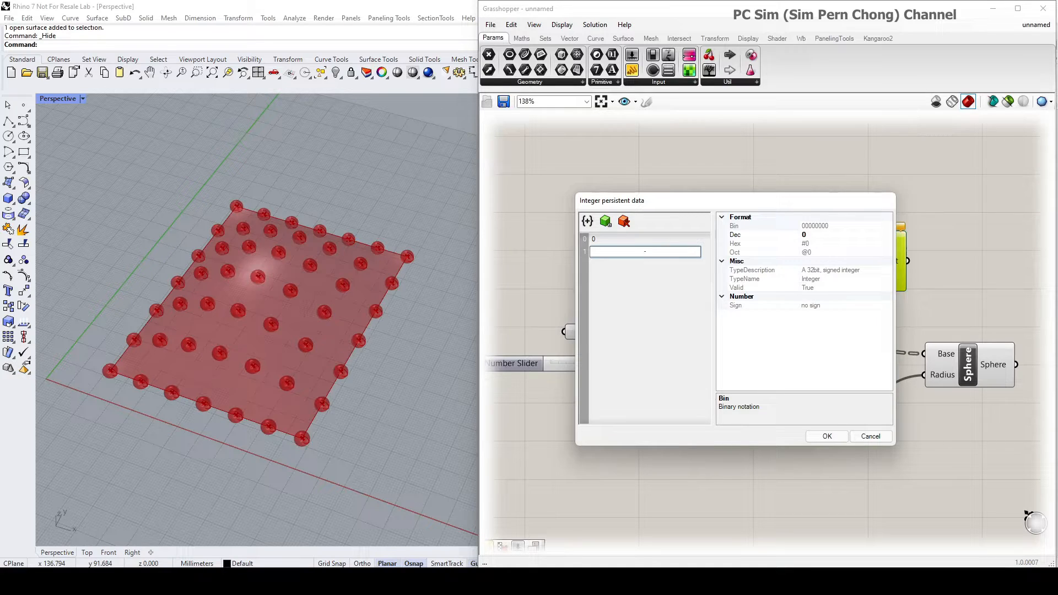
type("-1")
key("Return")
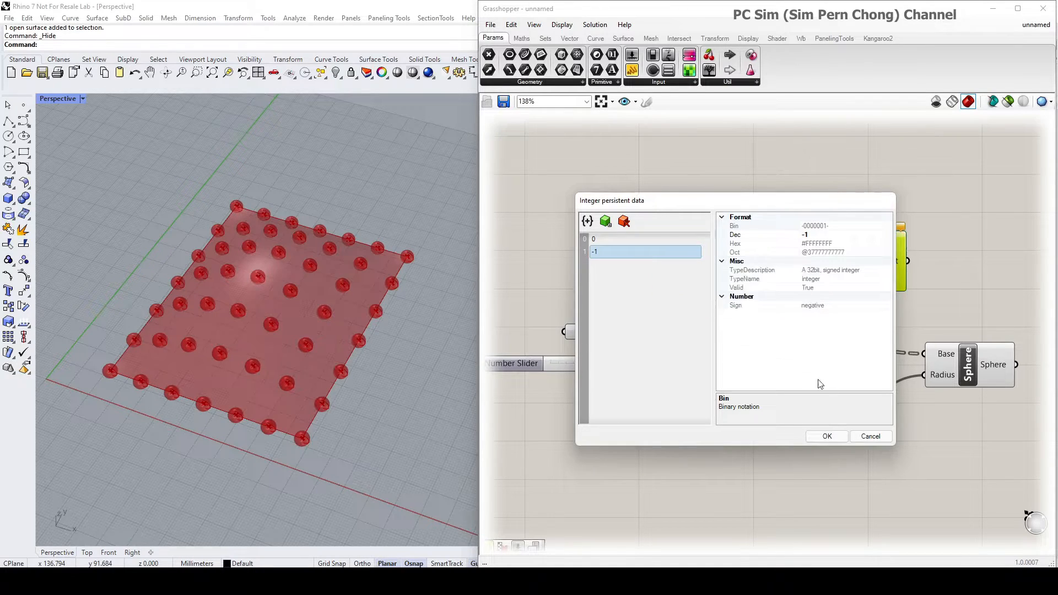
left_click(827, 436)
Route Divide Surface's Points through Cull Index's List input and feed its output to Sphere's Base, and inspect the remaining spheres.
left_click_drag(839, 256, 847, 288)
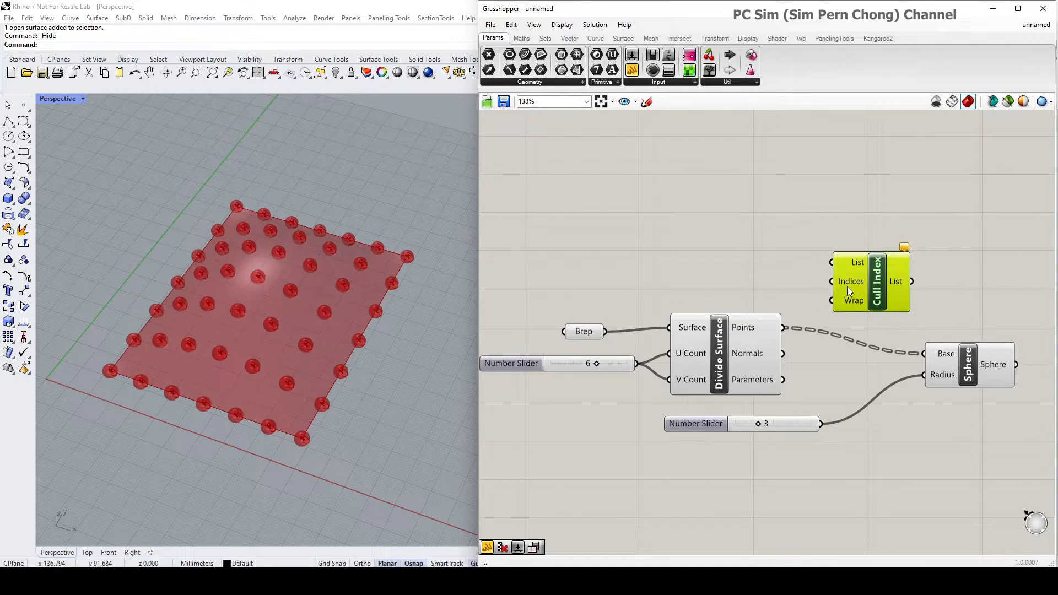
left_click_drag(783, 327, 924, 354)
left_click(978, 384)
left_click_drag(977, 384, 1017, 391)
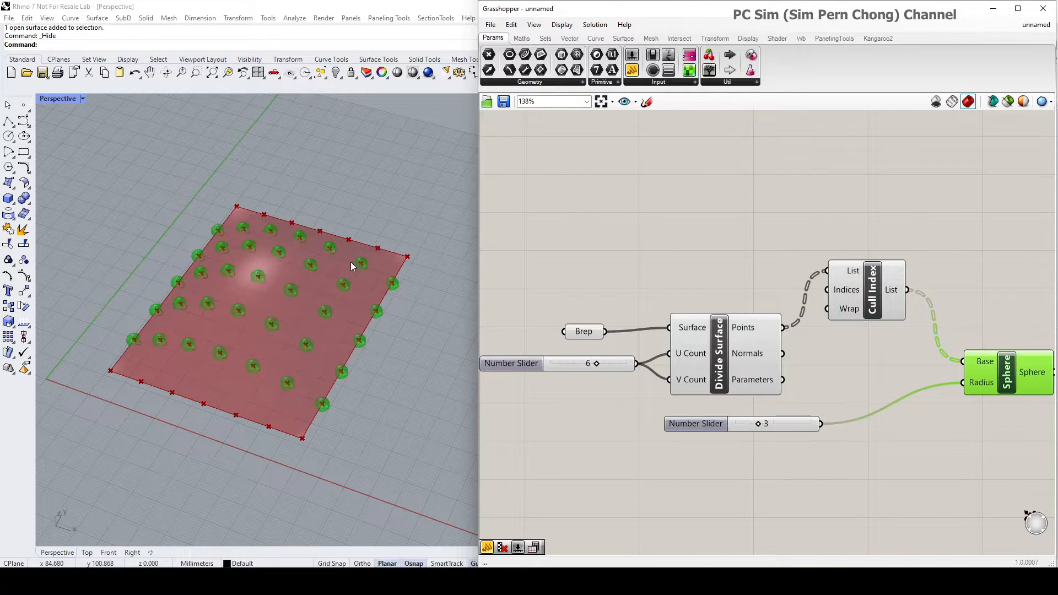
right_click_drag(351, 262, 333, 354)
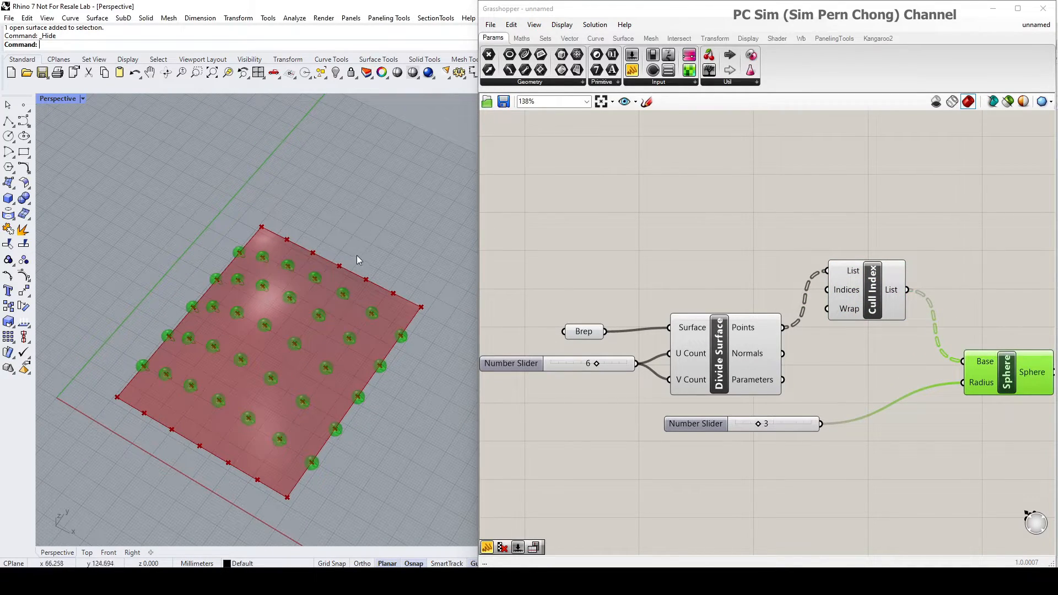
right_click_drag(356, 256, 354, 214, "shift")
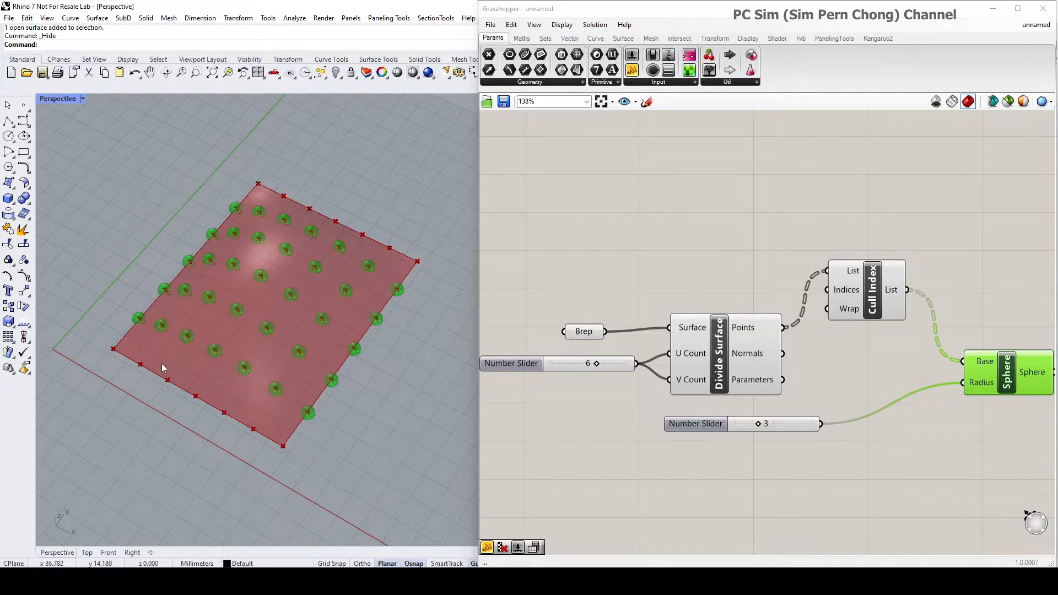
right_click_drag(411, 263, 319, 305)
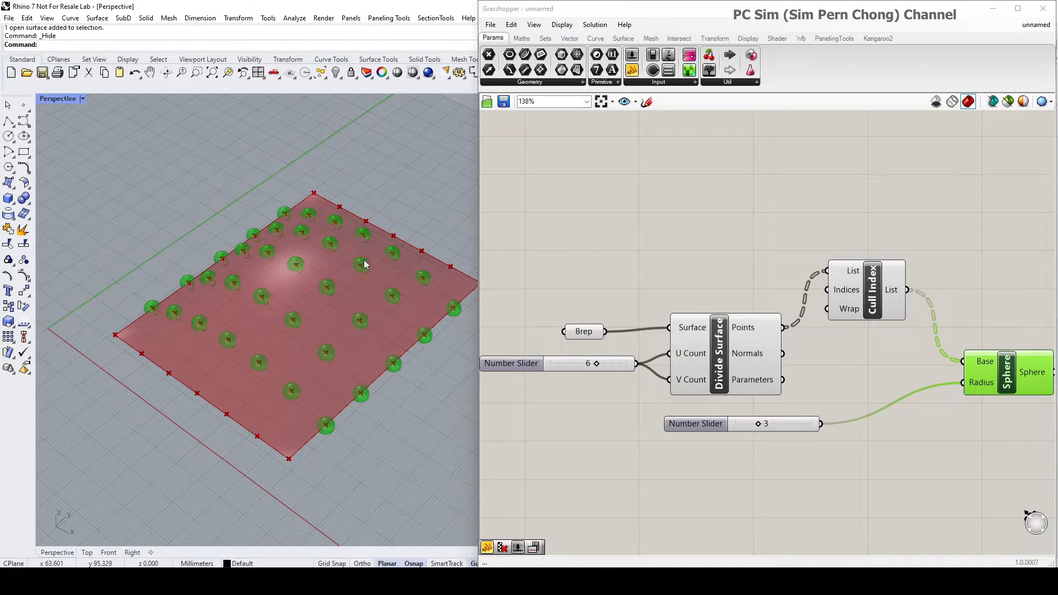
right_click_drag(363, 265, 324, 342)
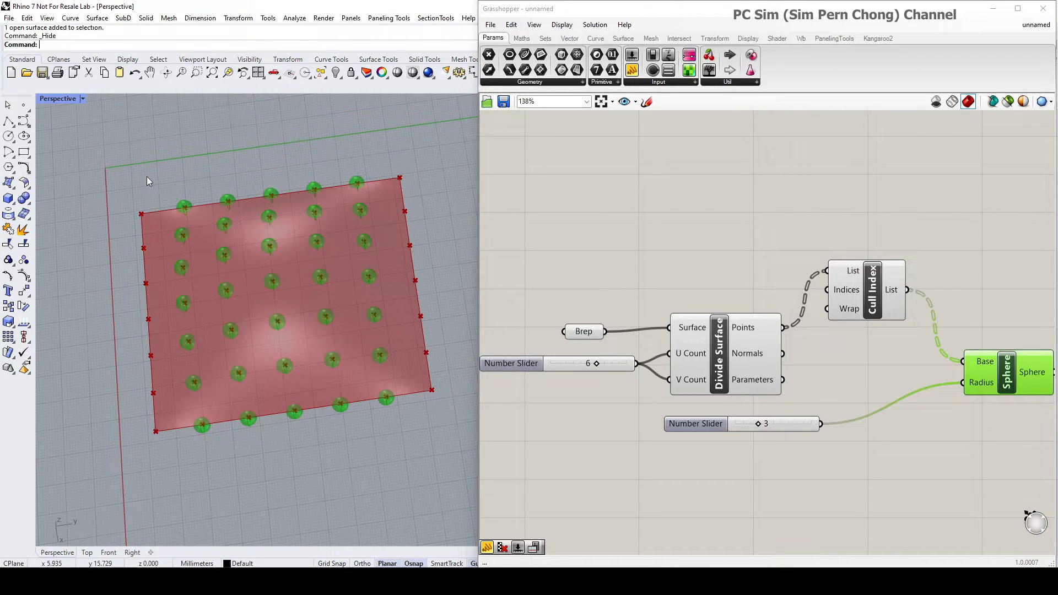
Line up Cull Index with Divide Surface and add a Flip Matrix component above it.
right_click_drag(747, 335, 662, 311)
left_click_drag(915, 364, 969, 367)
left_click_drag(769, 275, 770, 333)
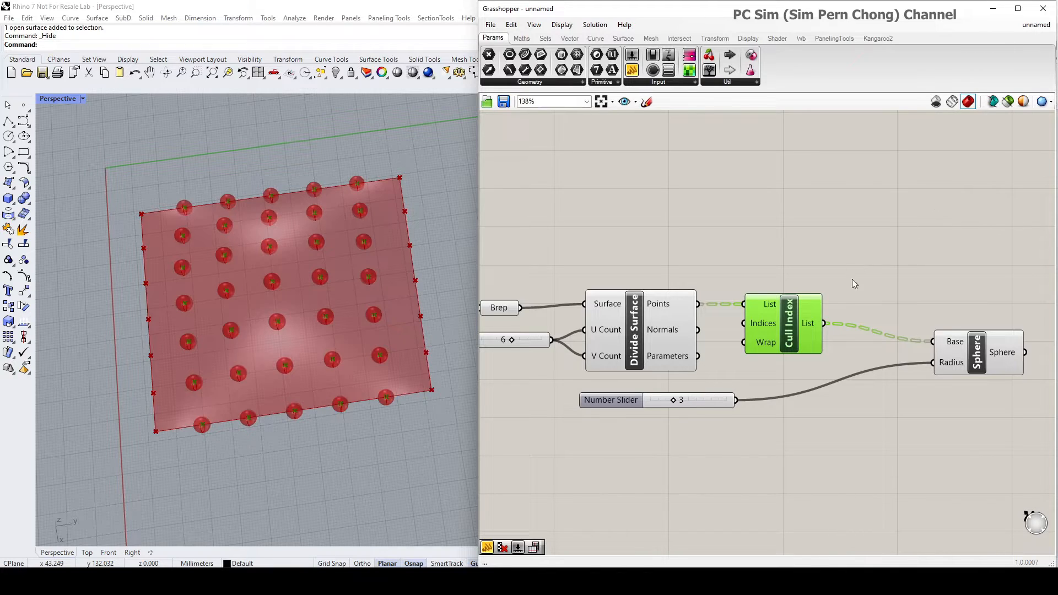
left_click_drag(784, 323, 792, 323)
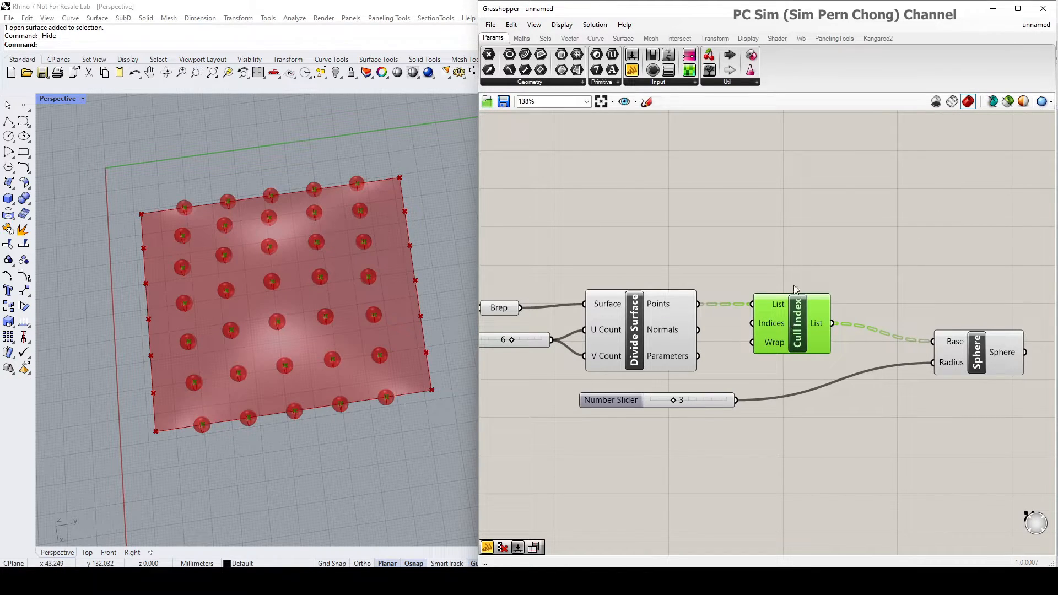
double_click(800, 205)
type("flip")
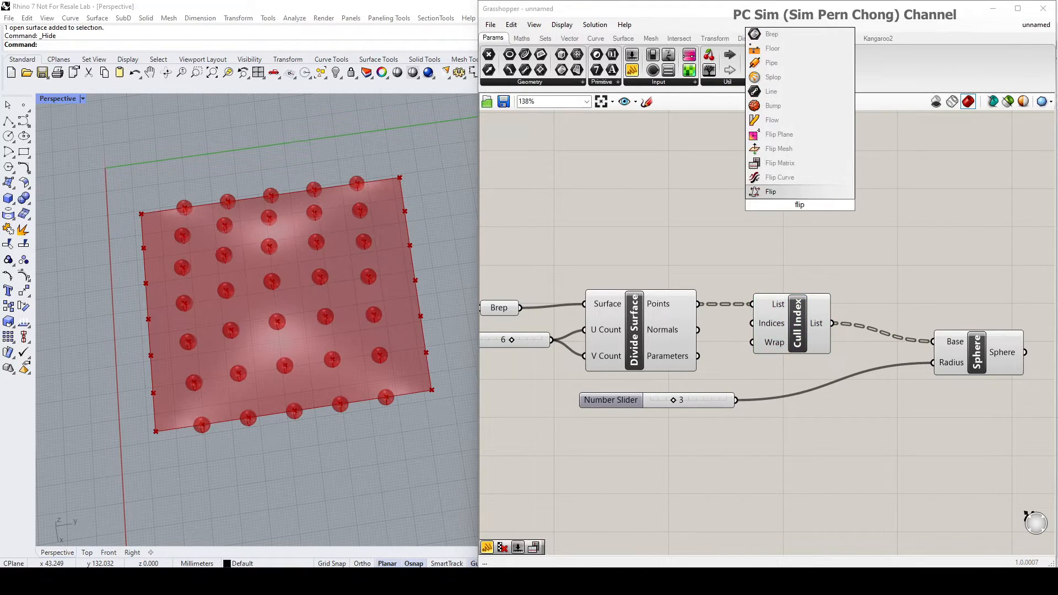
left_click(795, 163)
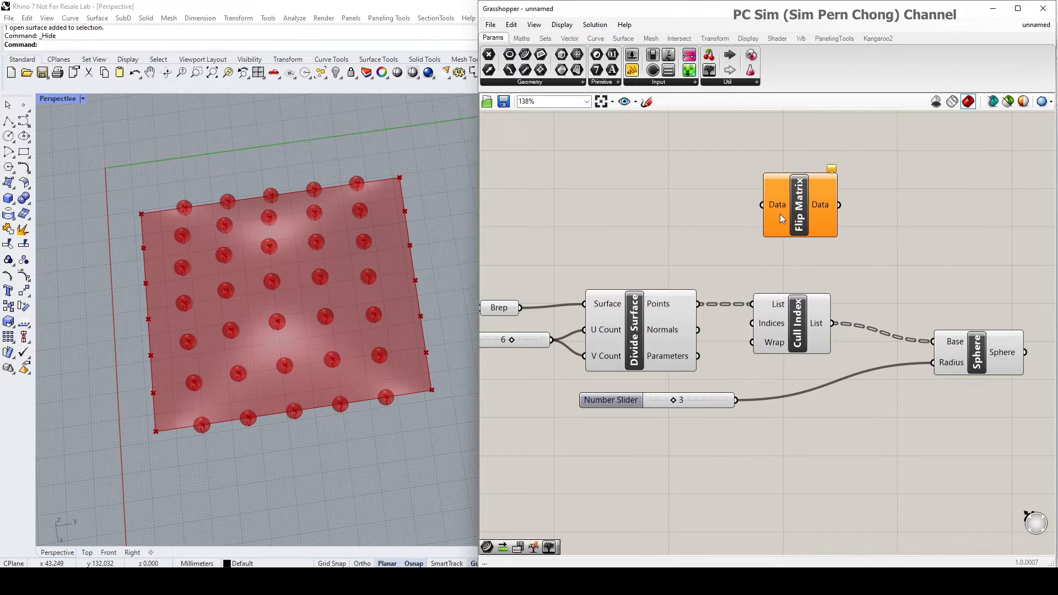
Duplicate Cull Index beside Flip Matrix, feed it Flip Matrix's Data output, and connect Divide Surface's Points to Flip Matrix.
left_click_drag(971, 364, 1001, 378)
left_click_drag(793, 313, 803, 313)
right_click_drag(798, 315, 734, 298)
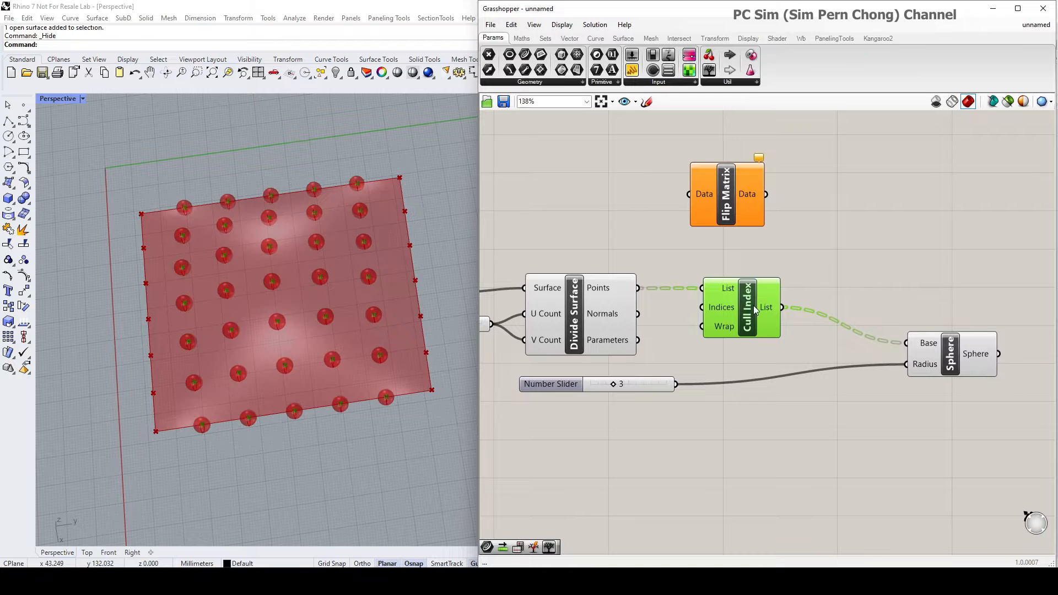
left_click_drag(753, 307, 868, 205, "alt")
left_click_drag(766, 194, 817, 185)
left_click_drag(726, 194, 726, 205)
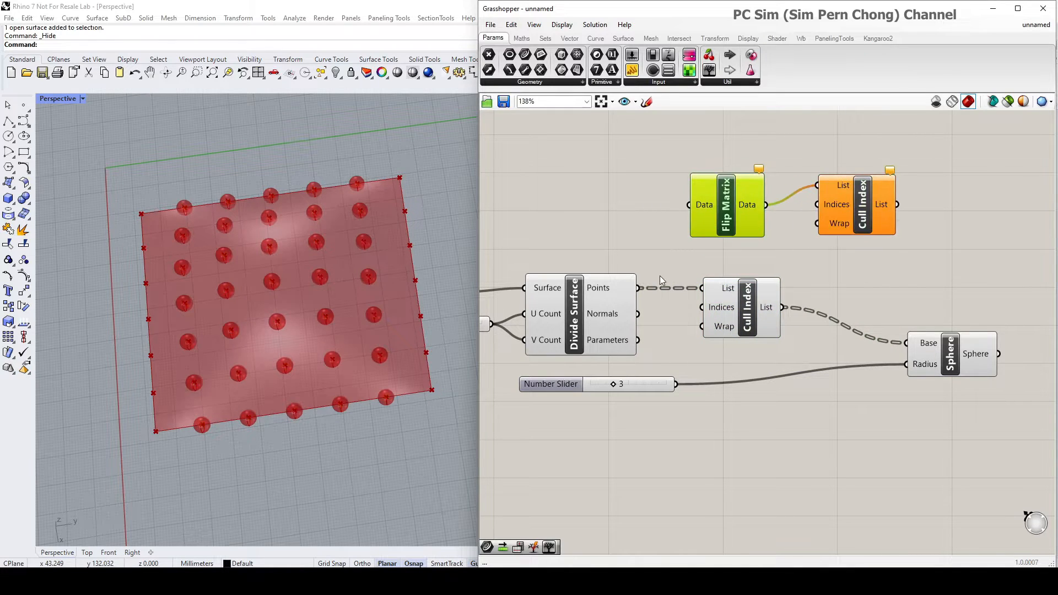
left_click_drag(638, 287, 689, 204)
Place the original Cull Index after the duplicate and connect the duplicate's List output to its List input.
right_click_drag(771, 228, 705, 229)
left_click_drag(797, 206, 767, 220)
left_click_drag(869, 351, 917, 352)
left_click_drag(688, 304, 688, 312)
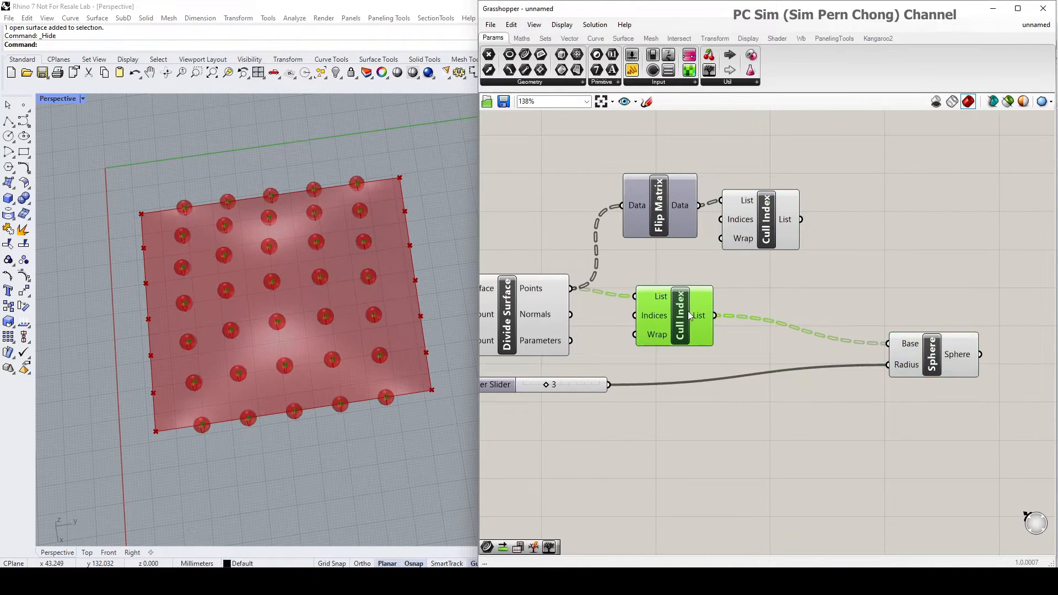
left_click_drag(749, 230, 773, 230)
left_click_drag(680, 297, 924, 265)
left_click_drag(765, 211, 747, 216)
left_click_drag(806, 225, 850, 258)
left_click_drag(650, 212, 646, 240)
left_click_drag(746, 229, 747, 240)
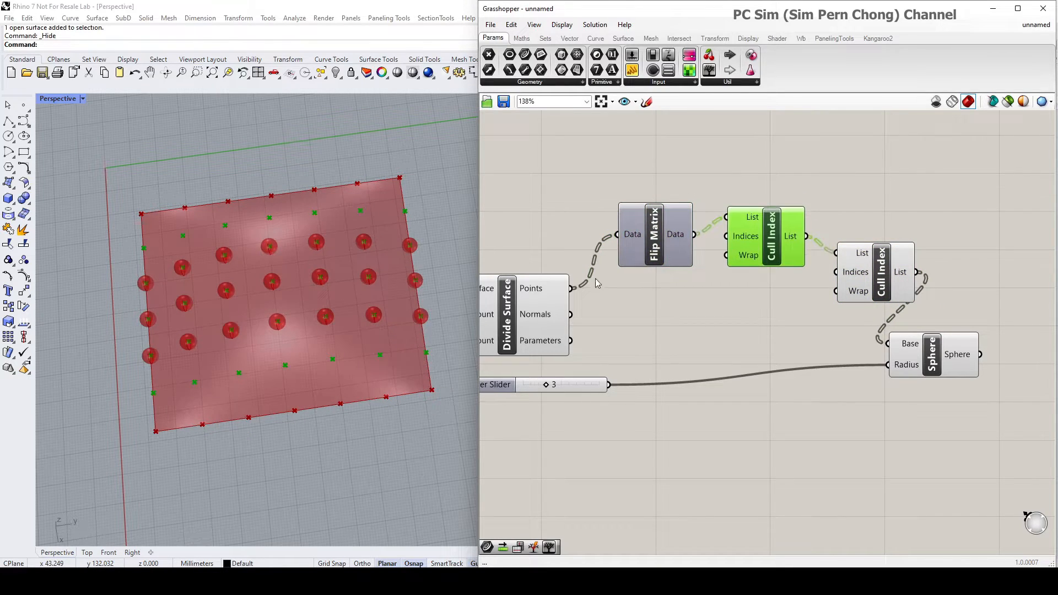
Space out Flip Matrix, both Cull Index components and Sphere along the chain, and inspect which rows of spheres remain.
mouse_move(633, 238)
left_click_drag(853, 263, 846, 265)
left_click_drag(762, 245, 757, 263)
left_click_drag(915, 353, 958, 359)
left_click_drag(873, 275, 871, 281)
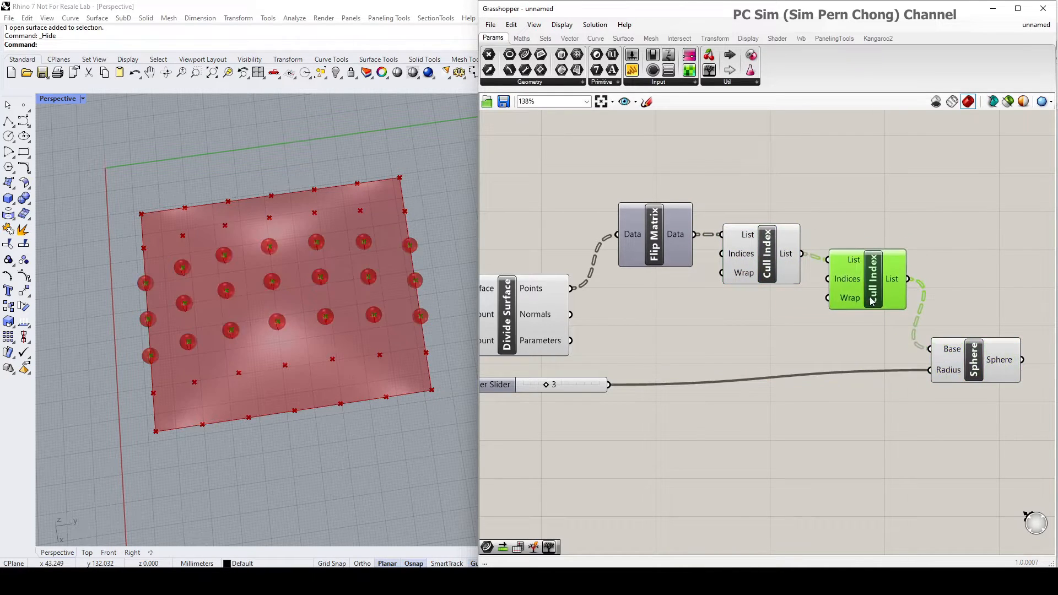
left_click_drag(649, 241, 650, 255)
right_click_drag(337, 263, 338, 255)
right_click_drag(357, 272, 378, 216)
left_click(879, 282)
left_click_drag(880, 282, 877, 282)
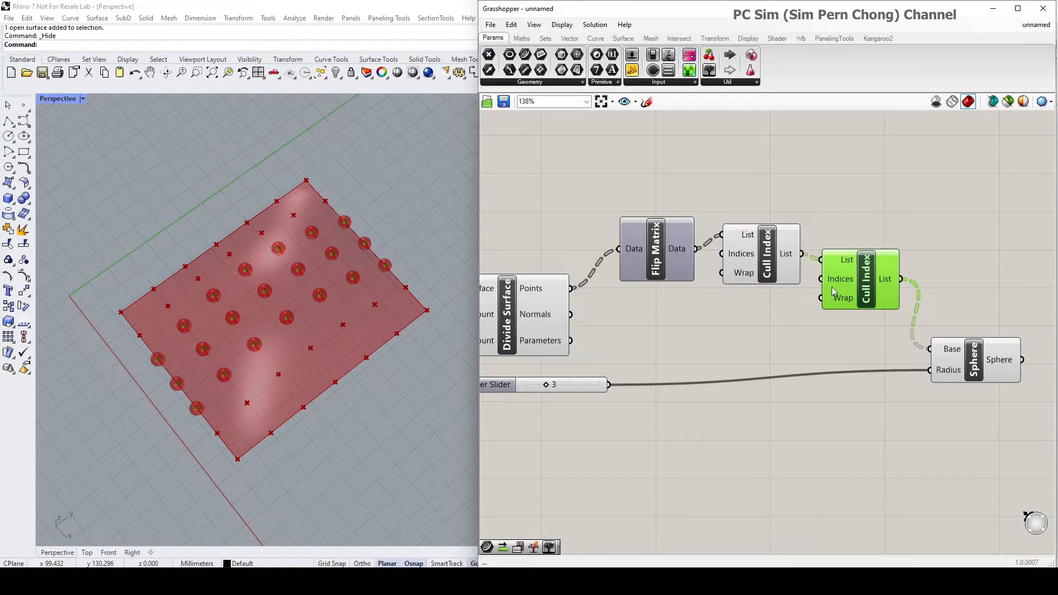
left_click_drag(856, 300, 868, 301)
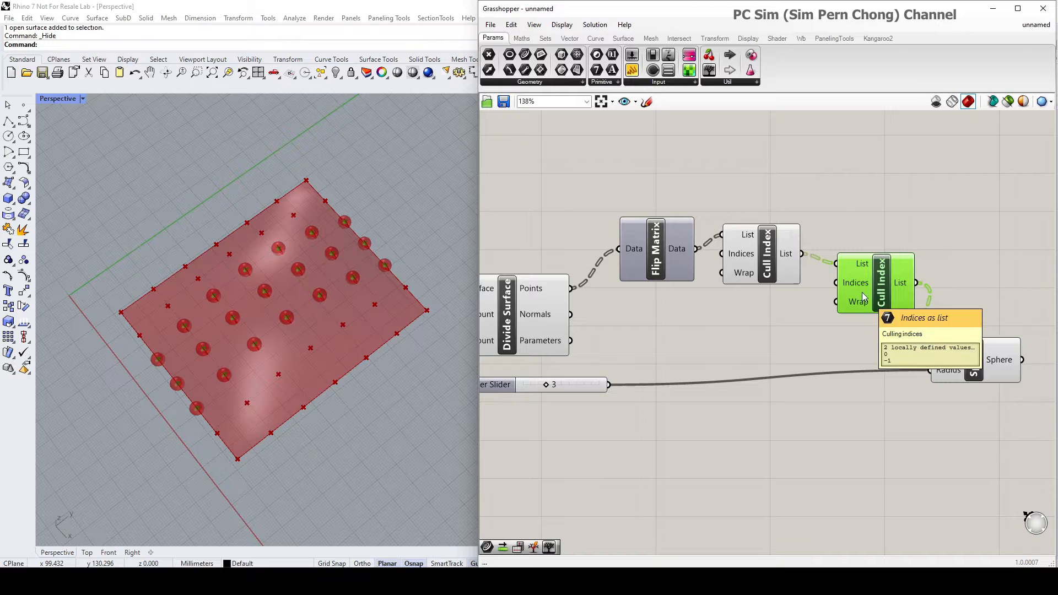
Rewire the chain so Divide Surface's Points pass through the original Cull Index, Flip Matrix and the duplicate Cull Index into Sphere's Base.
left_click_drag(866, 295, 602, 352)
left_click_drag(766, 258, 889, 248)
left_click_drag(656, 250, 786, 252)
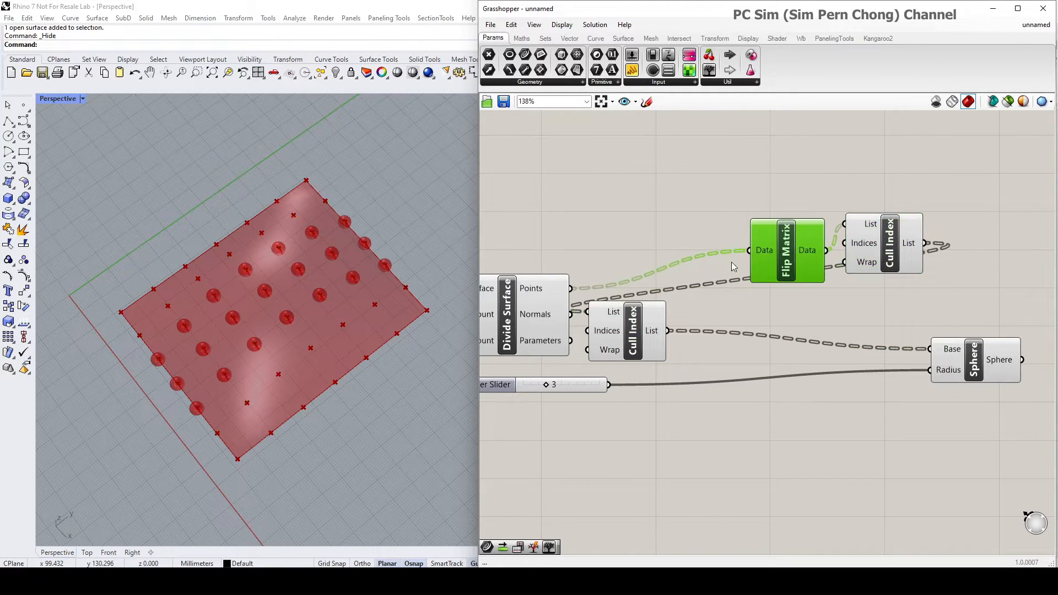
left_click_drag(605, 351, 669, 333)
left_click_drag(571, 288, 748, 251)
left_click_drag(631, 293, 634, 260)
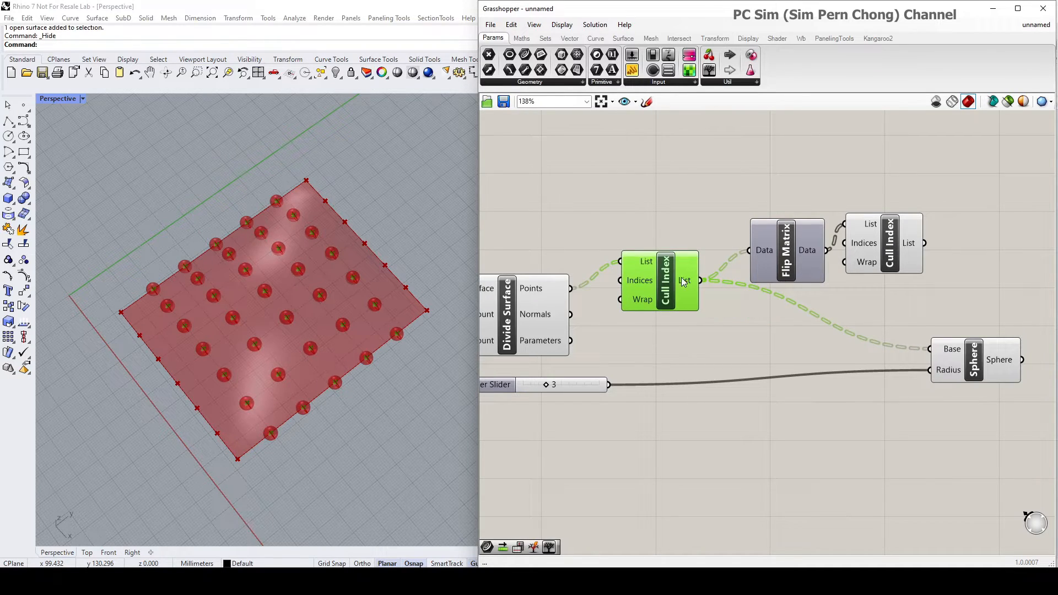
left_click_drag(875, 253, 930, 348)
Check the spheres on the surface and align both Cull Index components and Flip Matrix in one row before Sphere.
right_click_drag(268, 320, 180, 336)
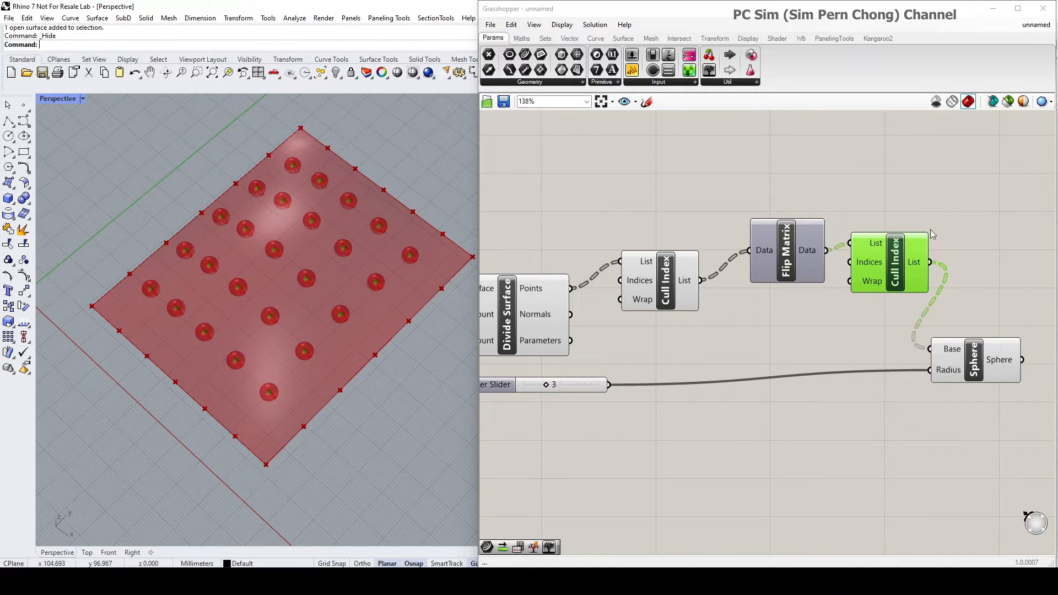
left_click_drag(884, 264, 870, 276)
left_click_drag(784, 258, 750, 287)
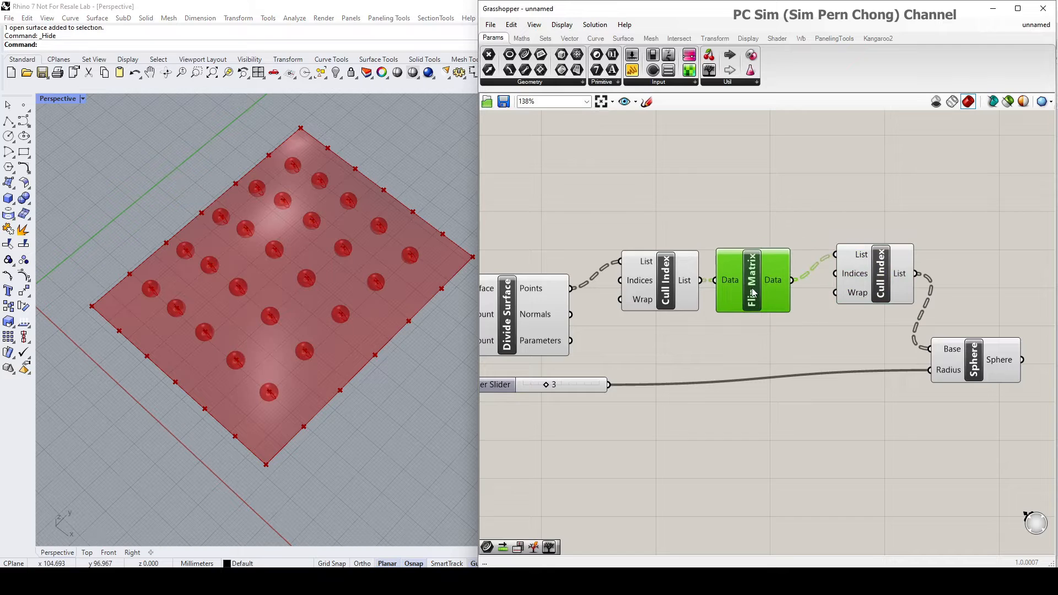
left_click_drag(676, 284, 660, 286)
left_click_drag(750, 288, 740, 287)
left_click_drag(881, 274, 849, 286)
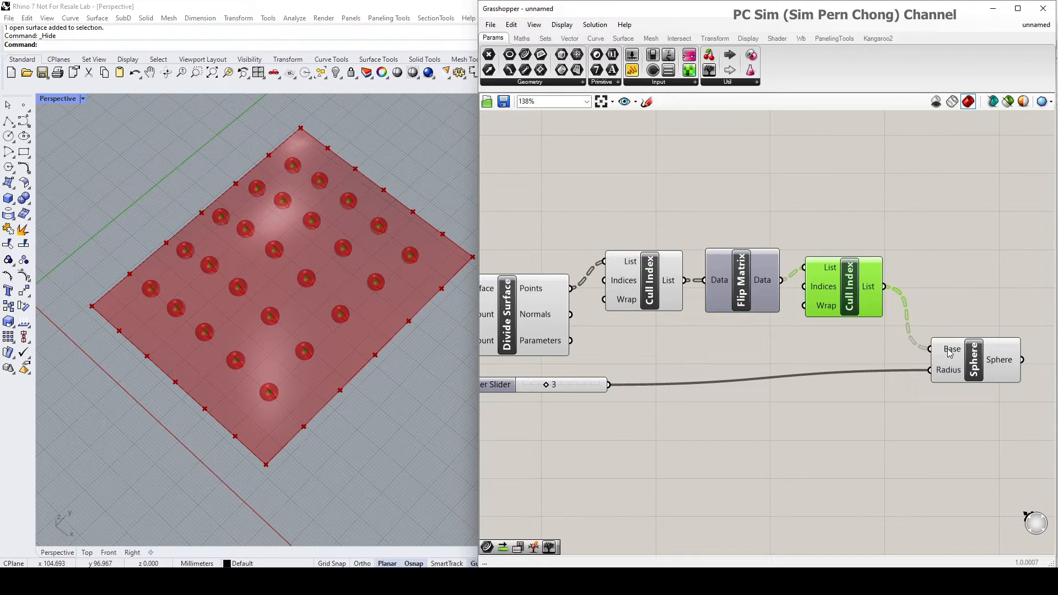
Set the slider feeding Divide Surface's U Count and V Count to 9 and check the sphere grid on the surface.
left_click_drag(949, 353, 972, 353)
right_click_drag(307, 313, 335, 276)
scroll(302, 285, "down", 2)
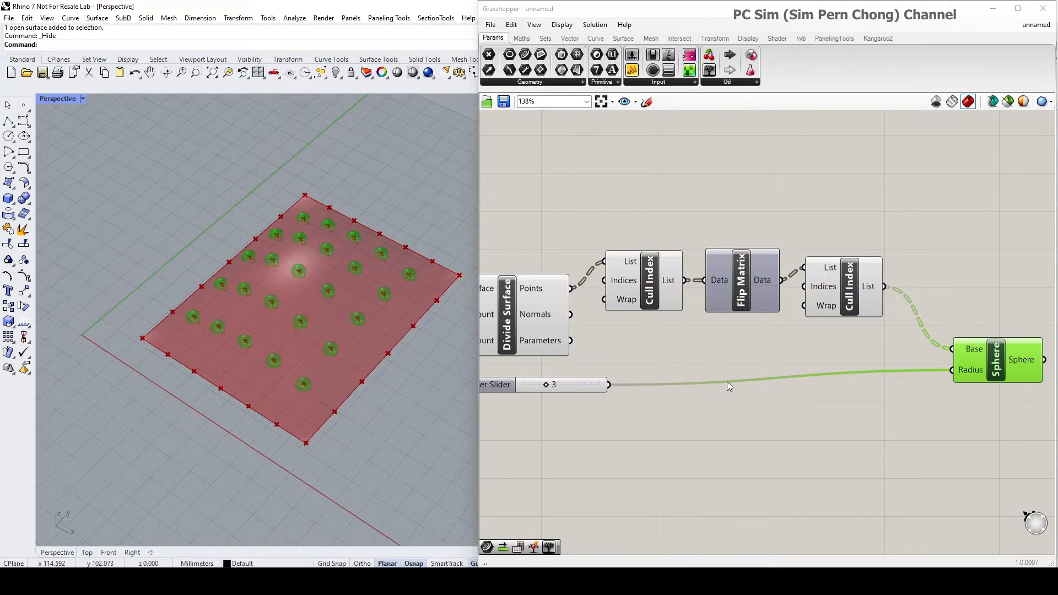
right_click_drag(726, 381, 897, 376)
left_click_drag(555, 319, 578, 319)
mouse_move(298, 293)
right_mouse_down()
mouse_move(324, 321)
mouse_move(324, 346)
mouse_move(264, 271)
mouse_move(278, 259)
mouse_move(313, 274)
mouse_move(307, 299)
right_mouse_up()
scroll(308, 328, "up", 3)
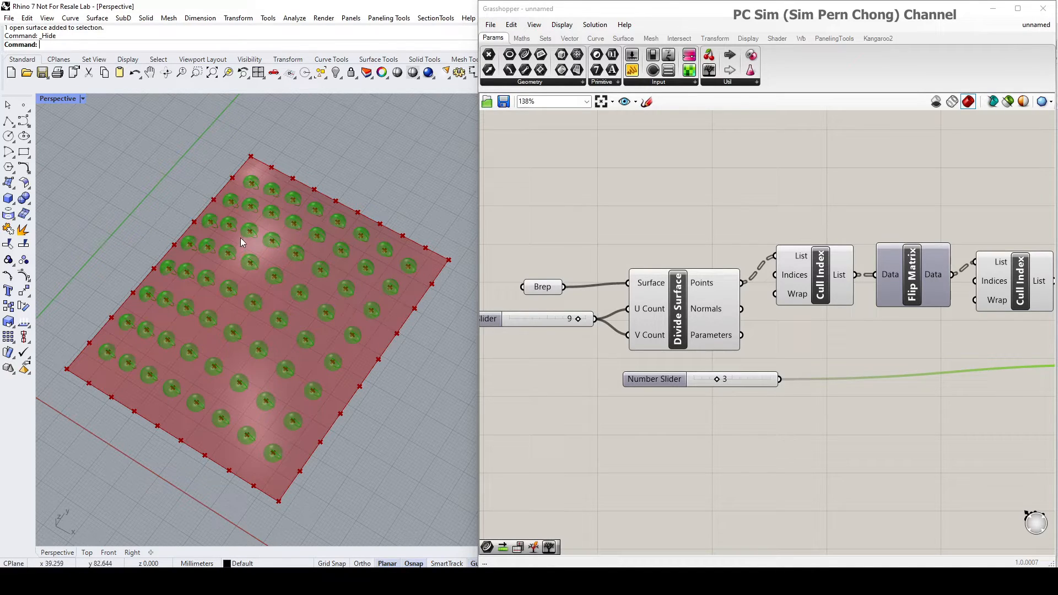
scroll(327, 263, "down", 2)
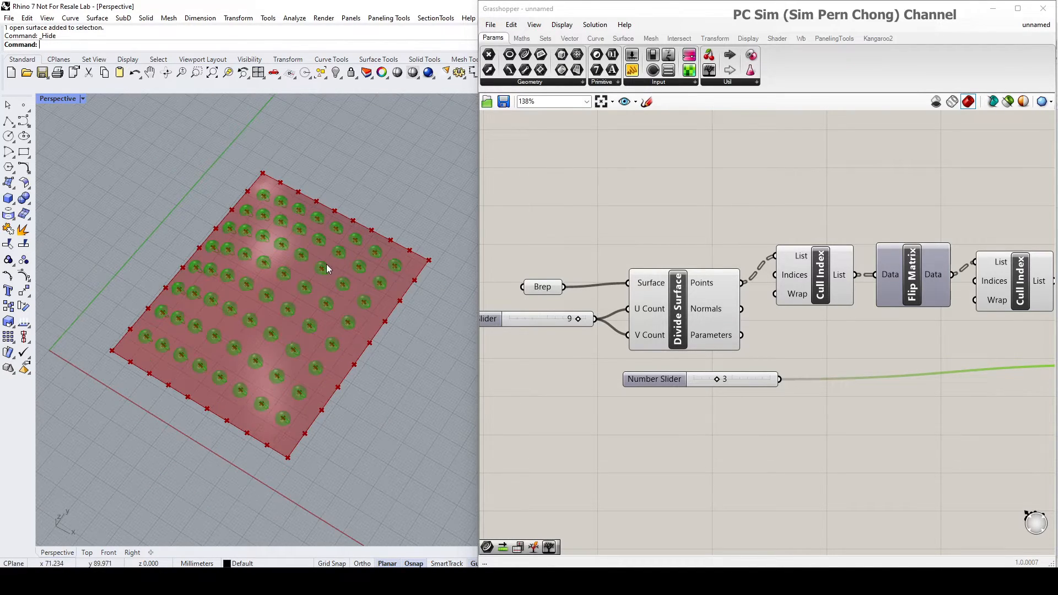
scroll(336, 306, "up", 2)
right_click_drag(774, 401, 676, 409)
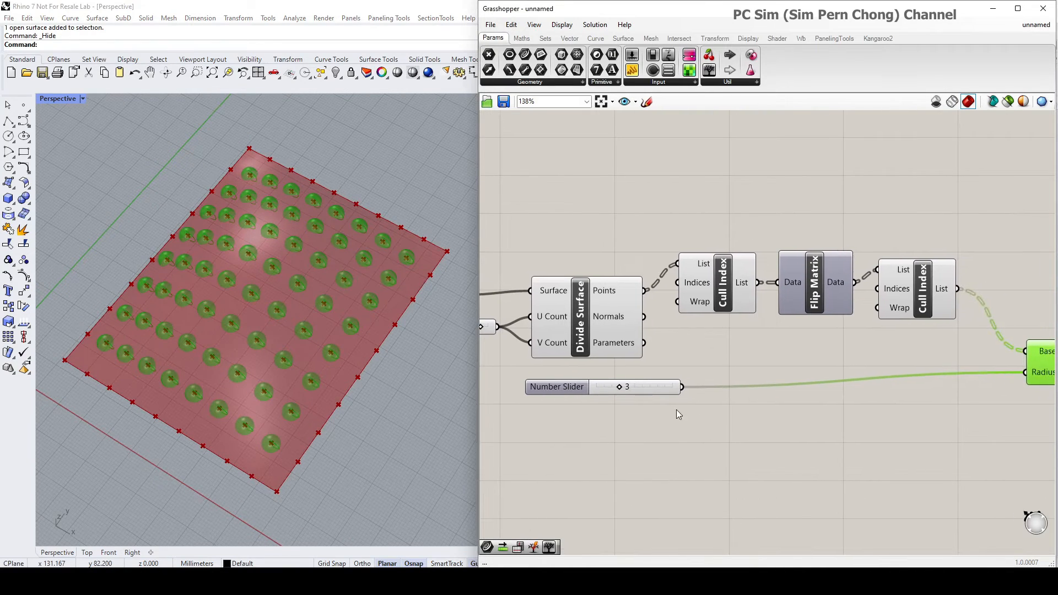
Inspect the points kept by each Cull Index and space out the second Cull Index and Sphere to make room between them.
left_click(716, 306)
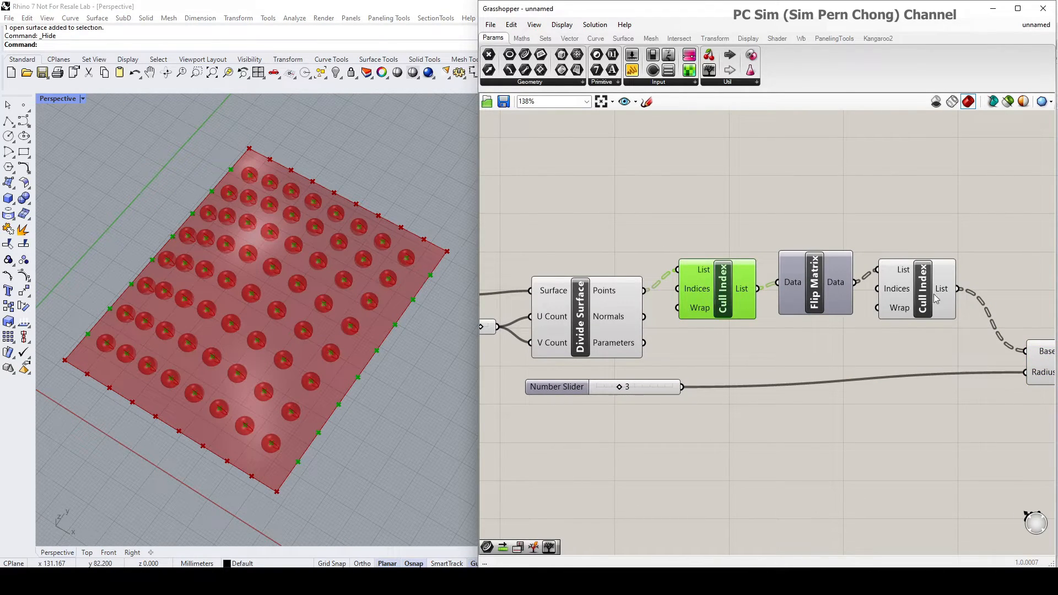
right_click_drag(944, 180, 761, 187)
left_click_drag(881, 388, 947, 395)
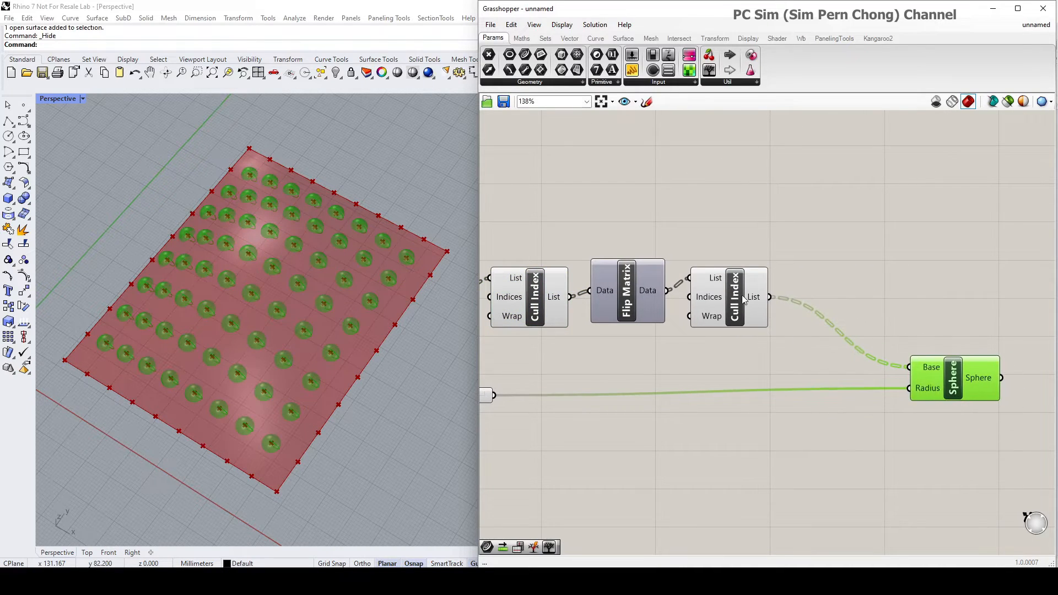
left_click_drag(742, 301, 742, 313)
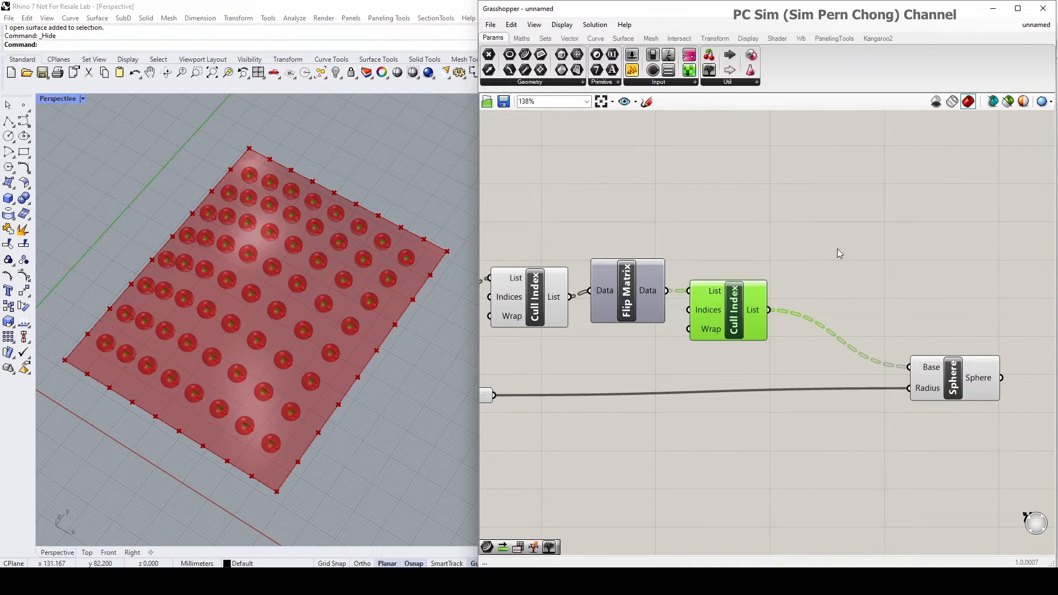
right_click_drag(836, 250, 764, 247)
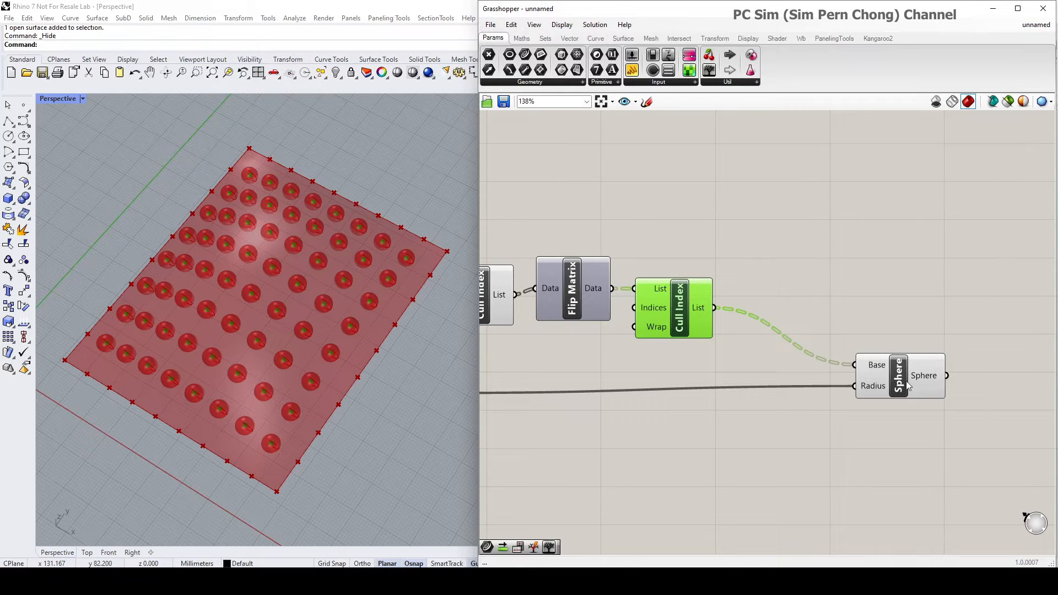
left_click_drag(923, 377, 997, 411)
Add a Split Tree component and place it above the wire between the second Cull Index and Sphere.
double_click(822, 224)
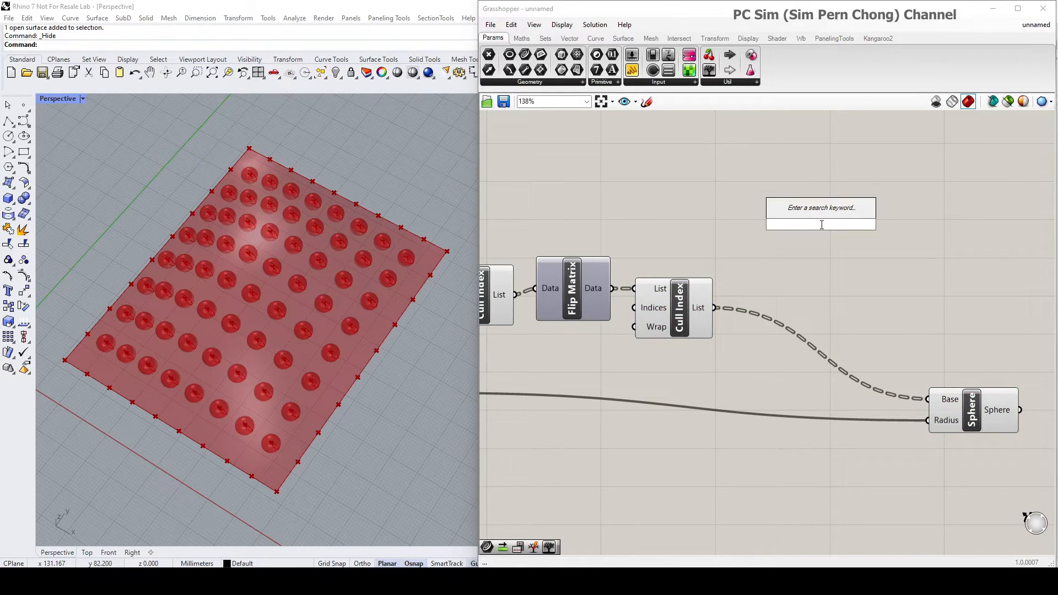
type("spli")
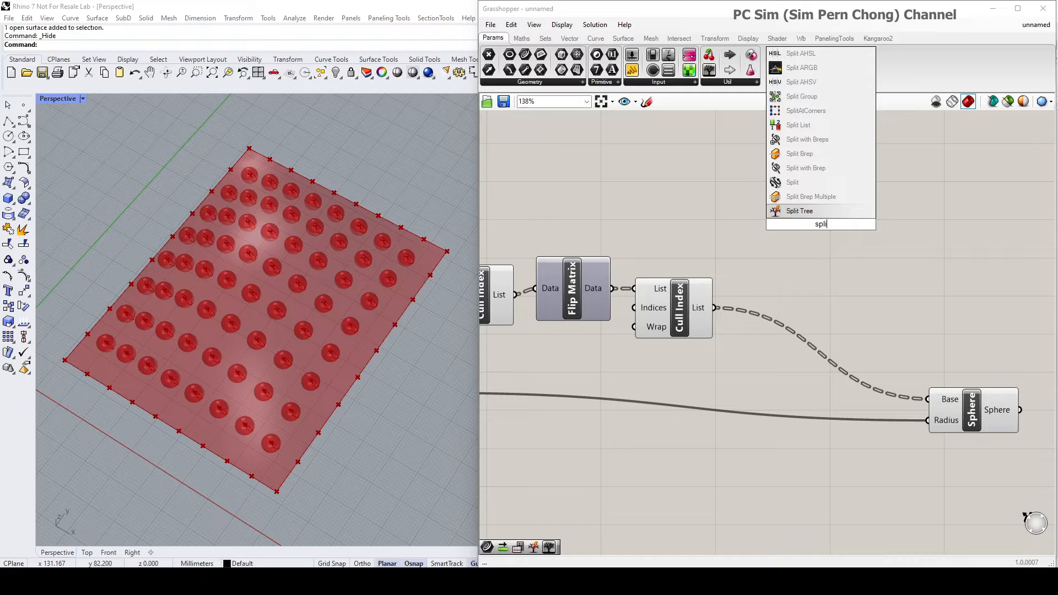
left_click(801, 211)
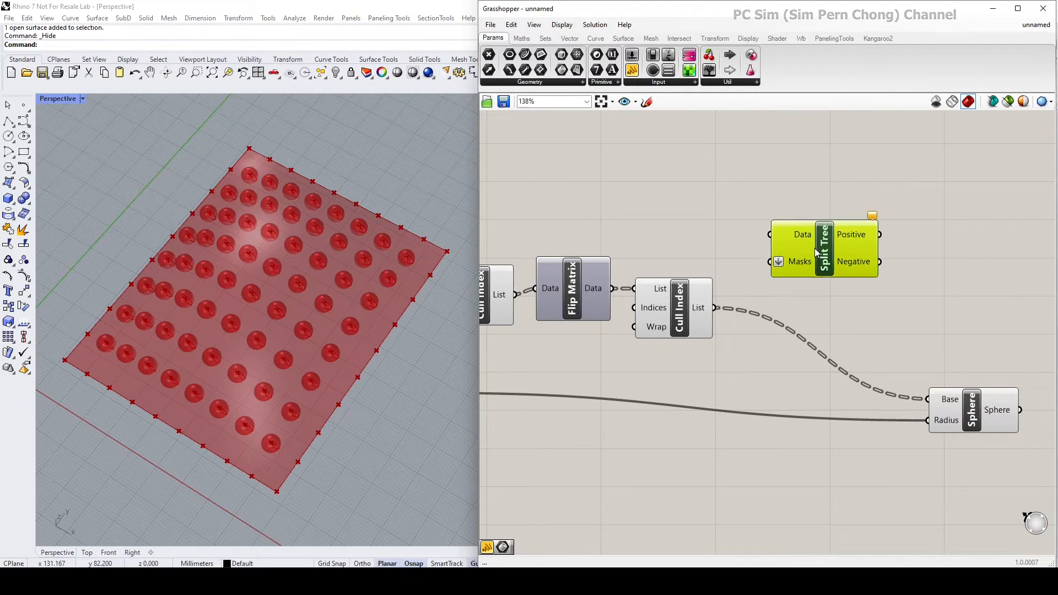
left_click_drag(822, 267, 823, 236)
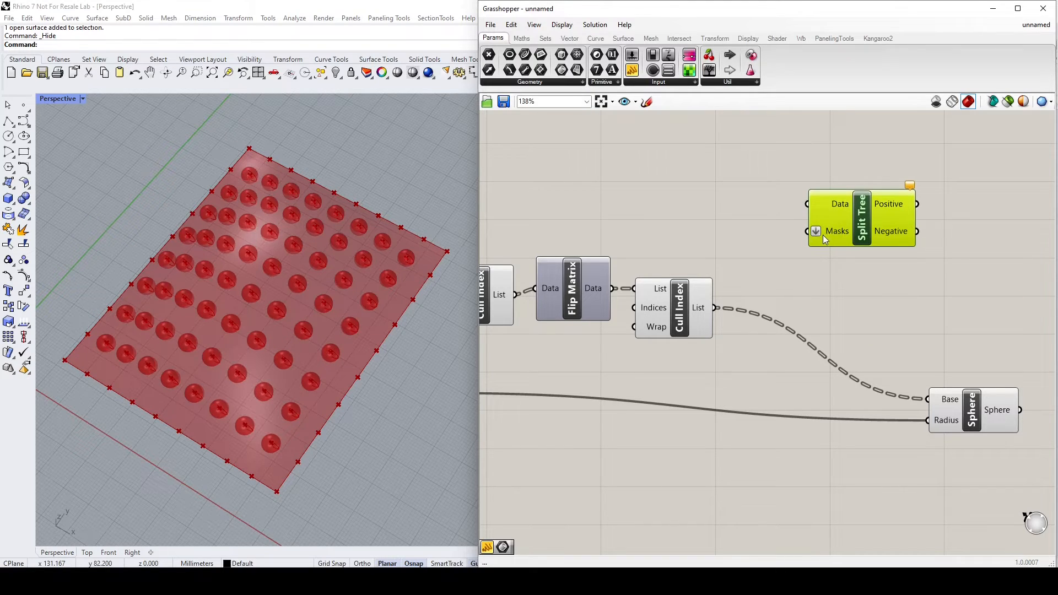
left_click(667, 232)
scroll(846, 236, "up", 4)
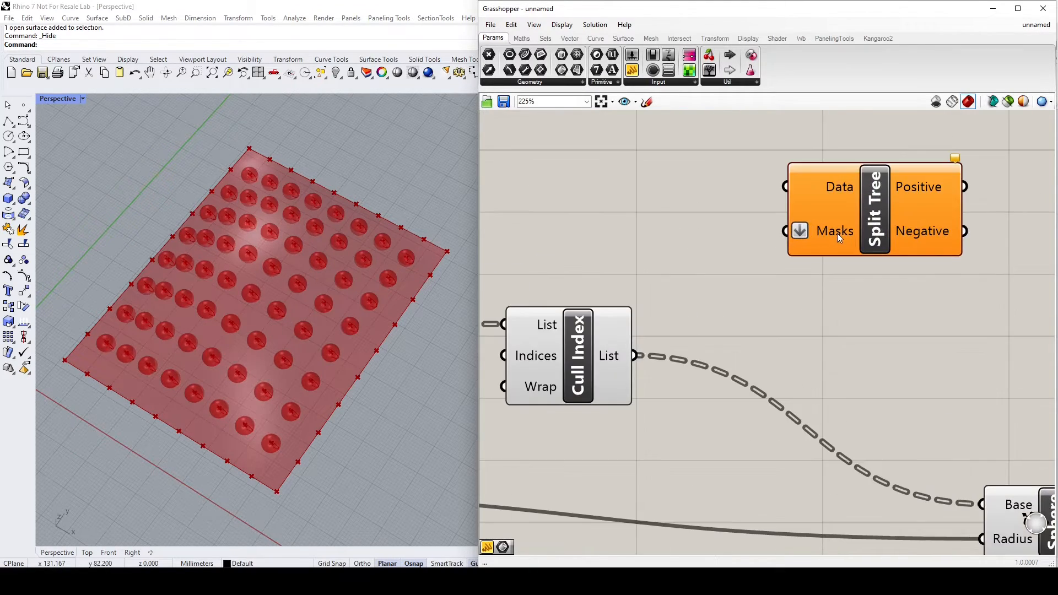
left_click_drag(811, 229, 765, 242)
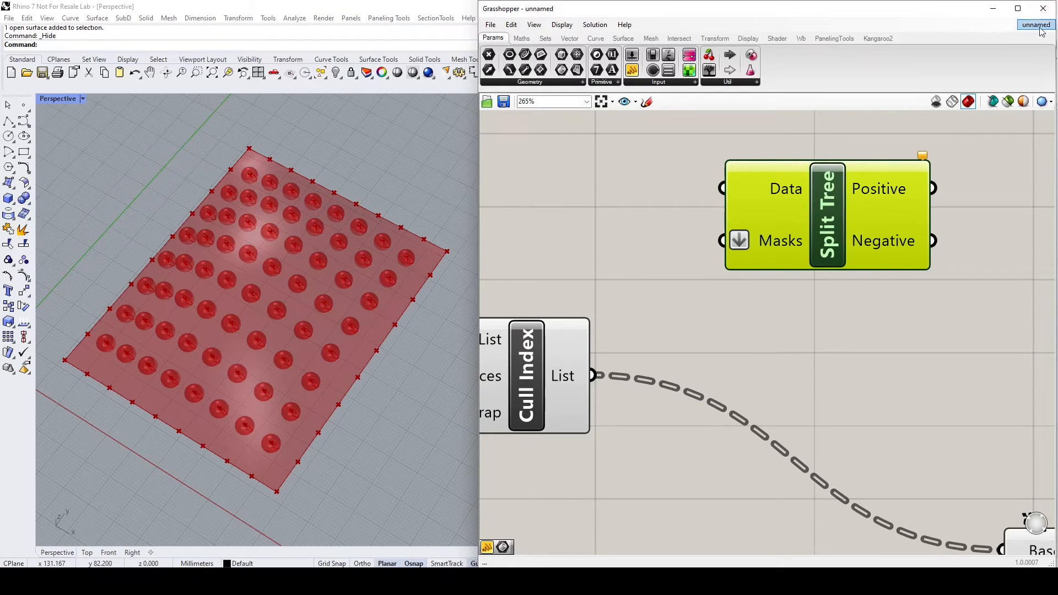
left_click_drag(823, 252, 843, 271)
Add a Panel before Split Tree and spread the Panel, Split Tree and second Cull Index apart.
double_click(584, 257)
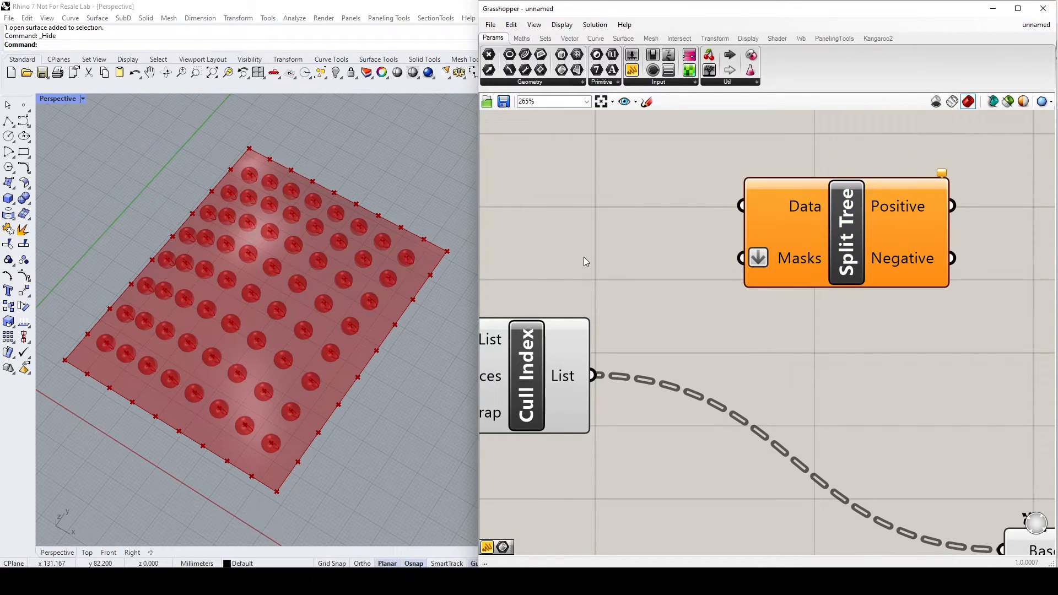
type("panel")
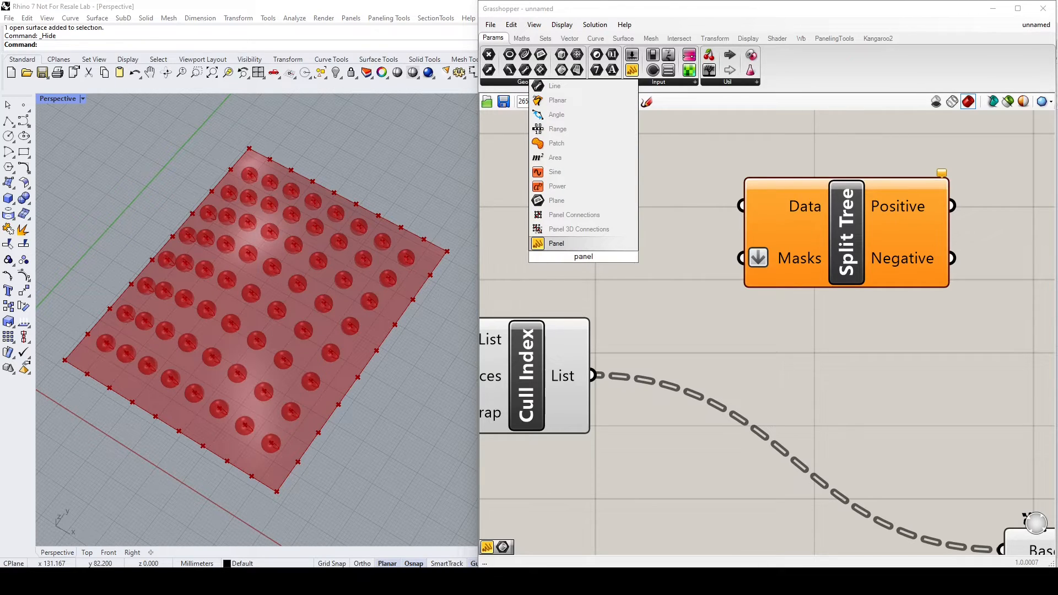
left_click(580, 242)
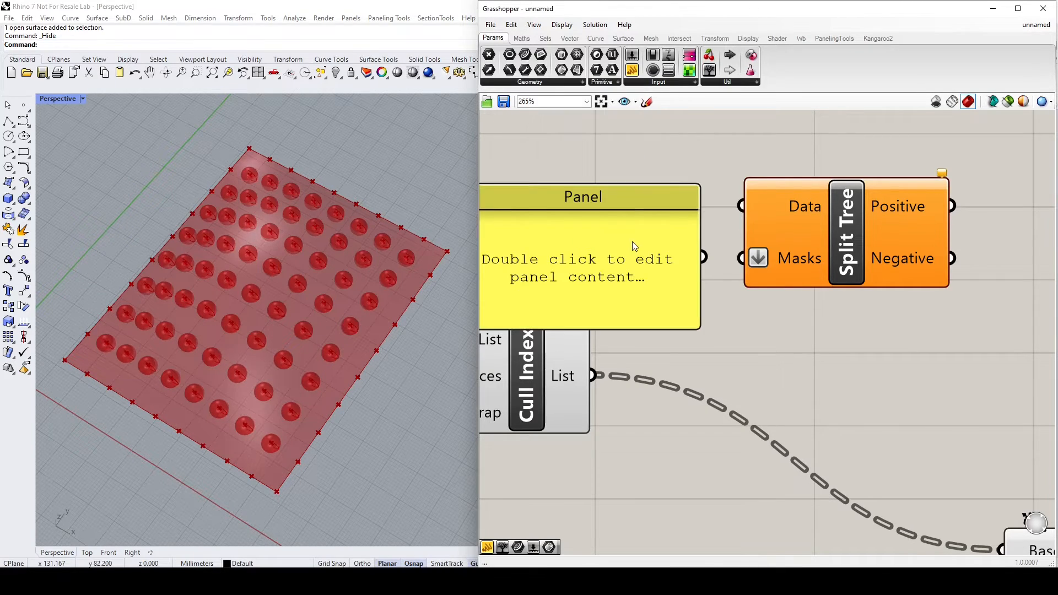
left_click_drag(793, 255, 834, 259)
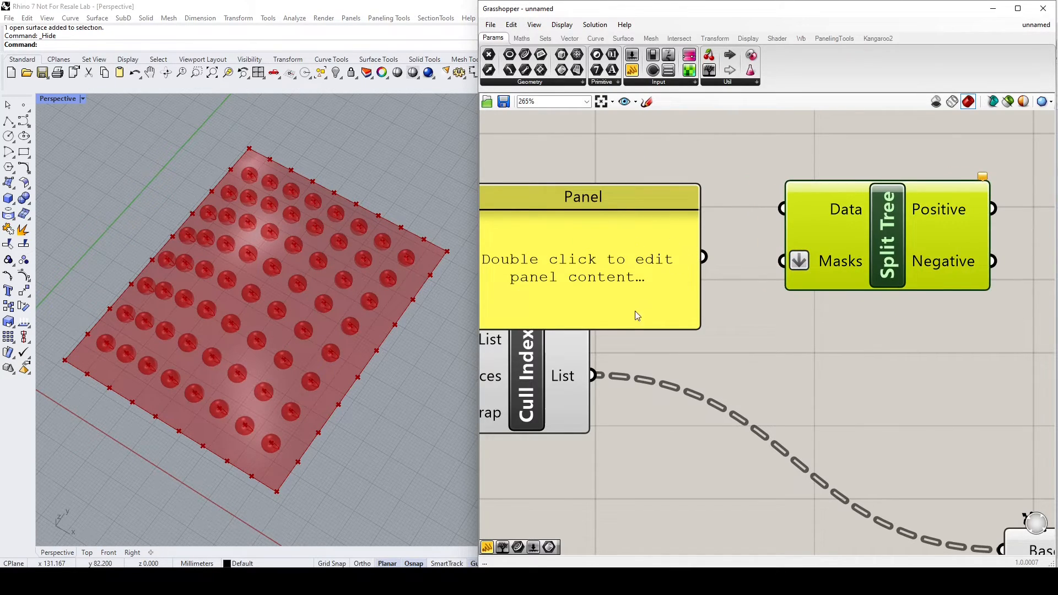
right_click_drag(638, 322, 744, 314)
left_click_drag(661, 356, 662, 407)
left_click_drag(646, 206, 657, 197)
Enter {*}[0, 1, 2, 3] as the Panel's content and connect the Panel to Split Tree's Masks input.
double_click(653, 223)
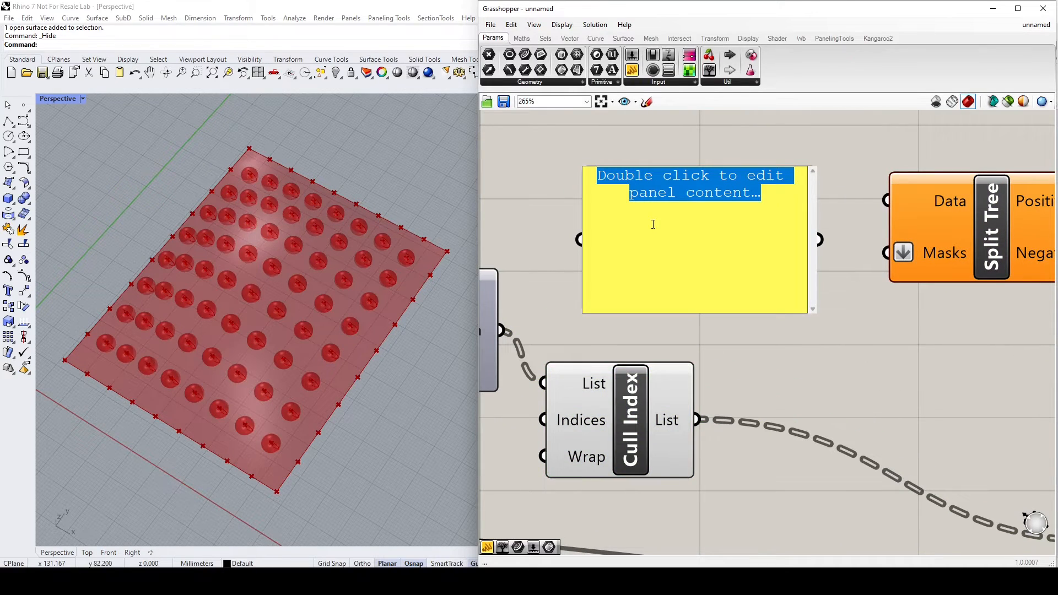
type("{")
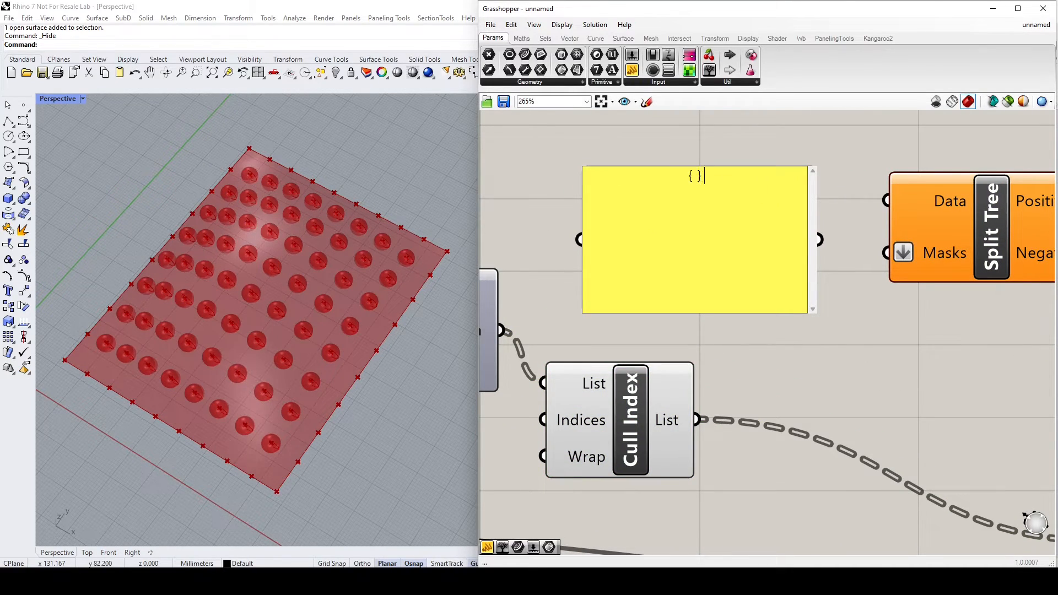
type(" *")
type("[0,1")
key("BackSpace")
type("1, 2, 3]")
left_click(821, 240)
left_click_drag(820, 239, 887, 253)
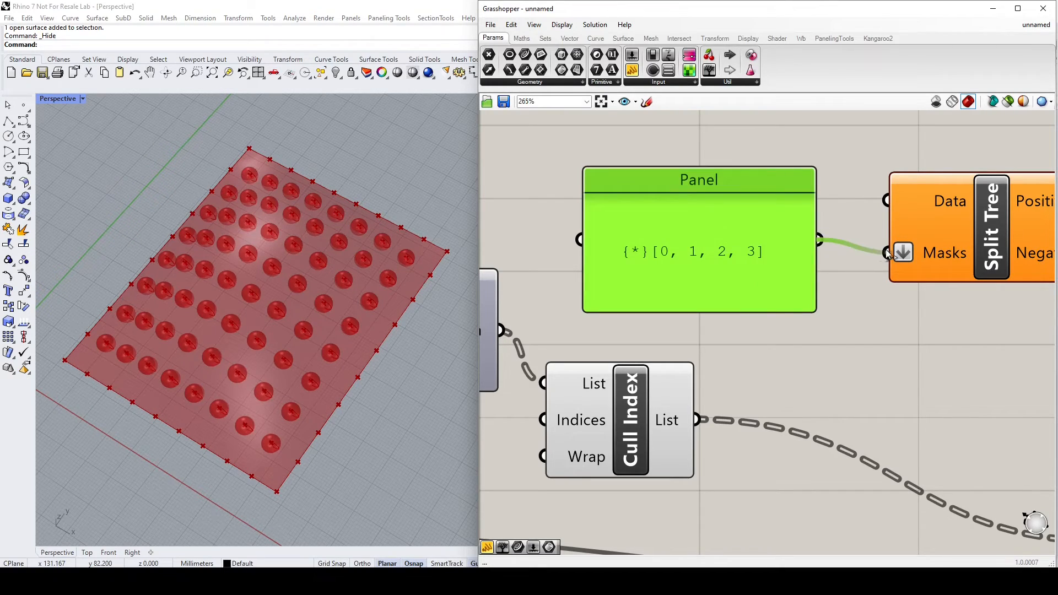
Rearrange Sphere, Split Tree and the Panel, and connect the second Cull Index's List output to Split Tree's Data input.
scroll(887, 254, "down", 3)
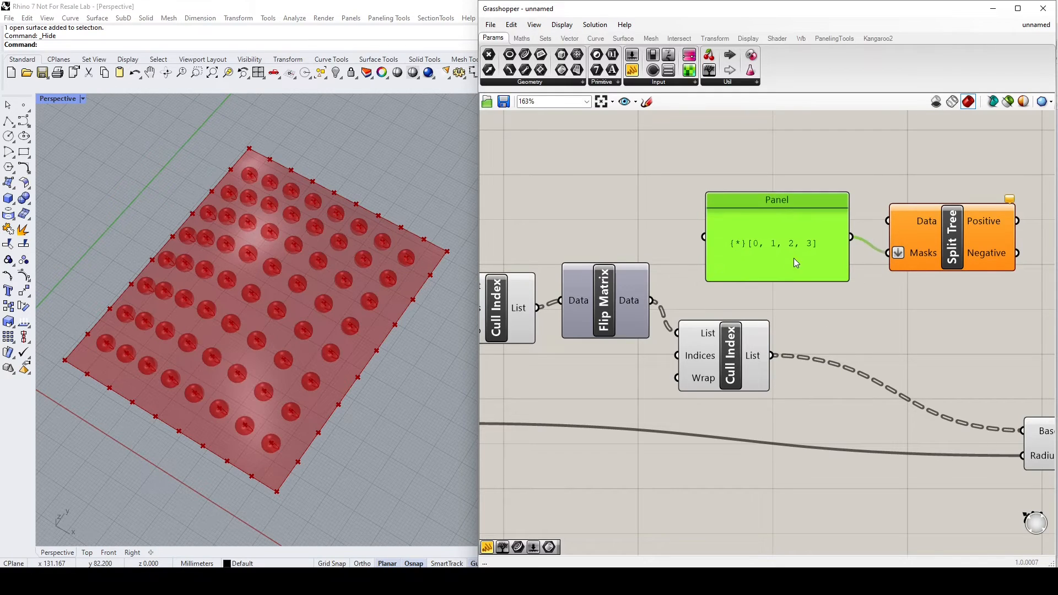
scroll(851, 332, "down", 2)
right_click_drag(851, 332, 610, 274)
left_click_drag(766, 363, 833, 373)
left_click_drag(682, 219, 755, 264)
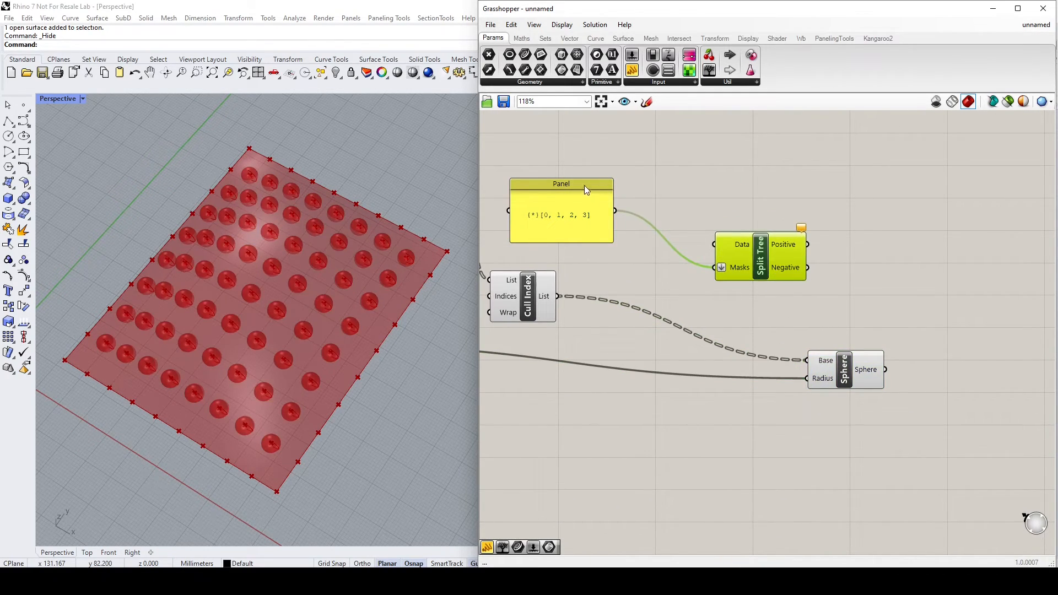
left_click_drag(584, 185, 663, 307)
left_click_drag(546, 287, 742, 267)
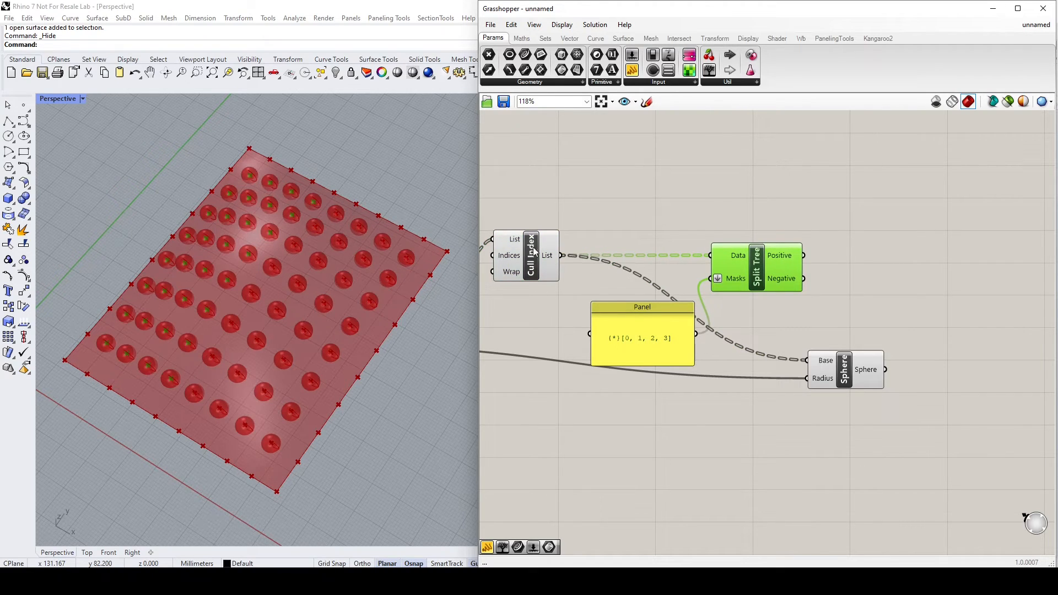
Connect Split Tree's Positive output to Sphere's Base, check the remaining spheres, and space out the Panel, Split Tree and Sphere.
left_click_drag(838, 369, 872, 372)
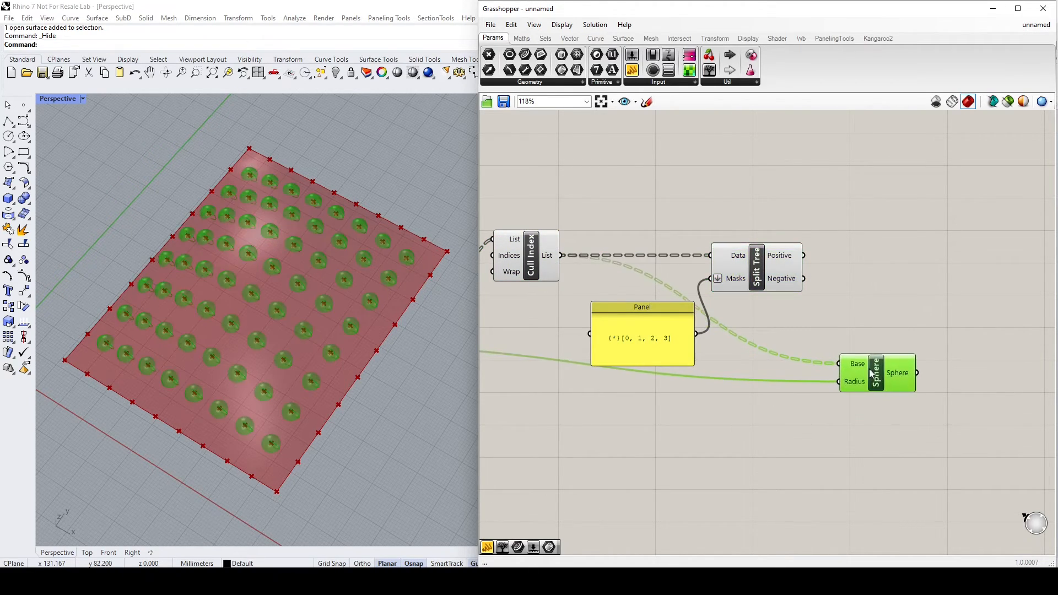
left_click_drag(771, 263, 883, 377)
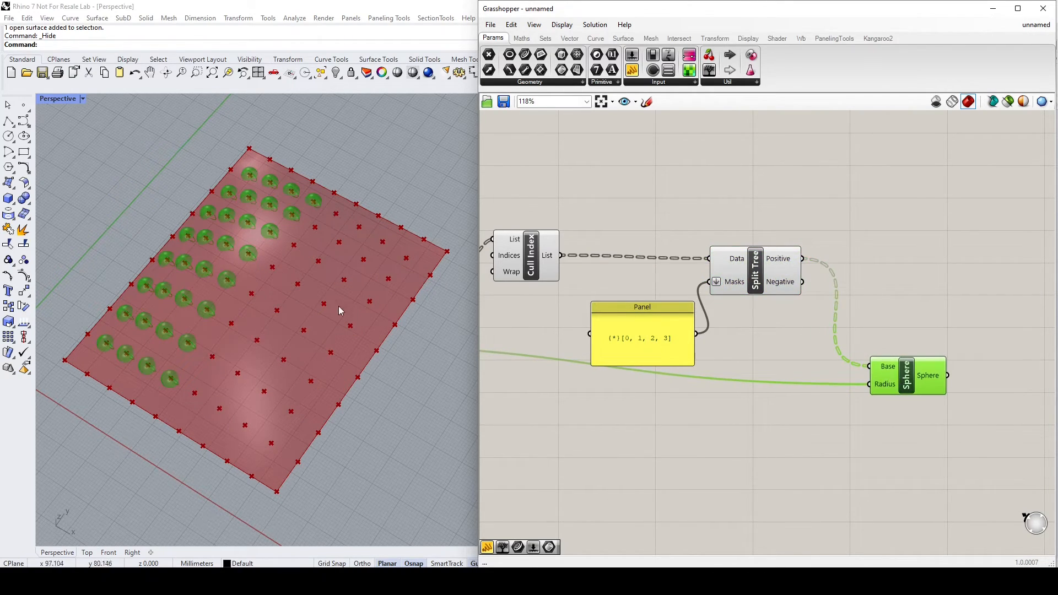
right_click_drag(269, 295, 345, 233)
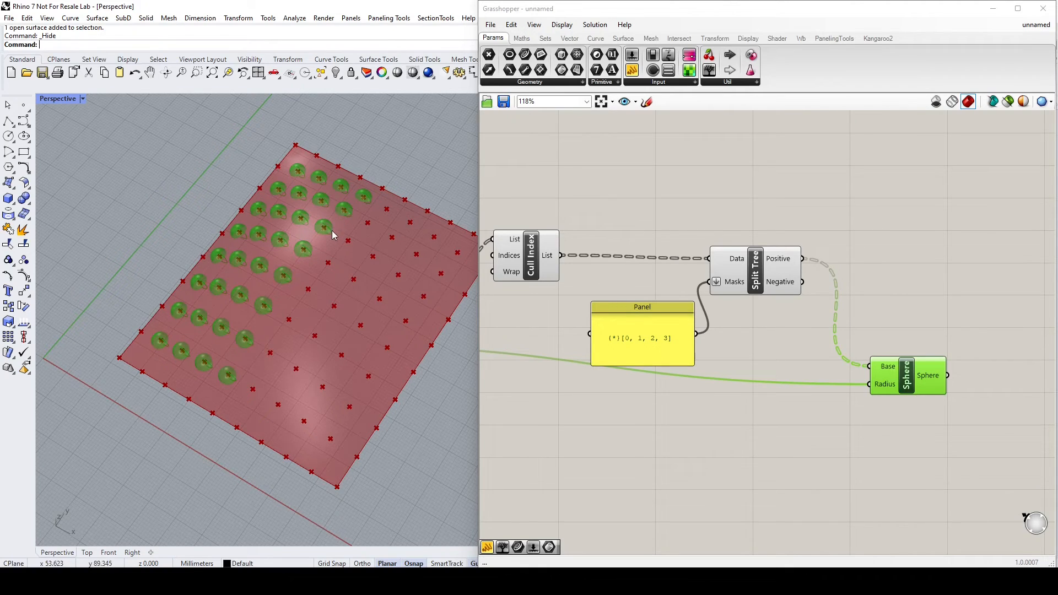
right_click_drag(334, 240, 294, 258, "shift")
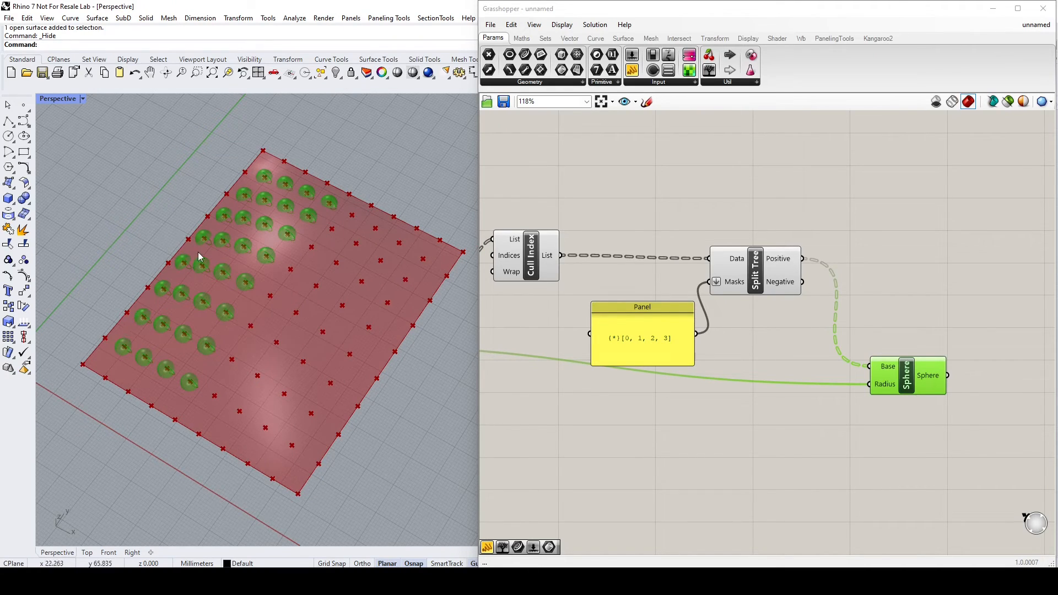
left_click_drag(638, 328, 624, 310)
left_click_drag(927, 385, 1024, 397)
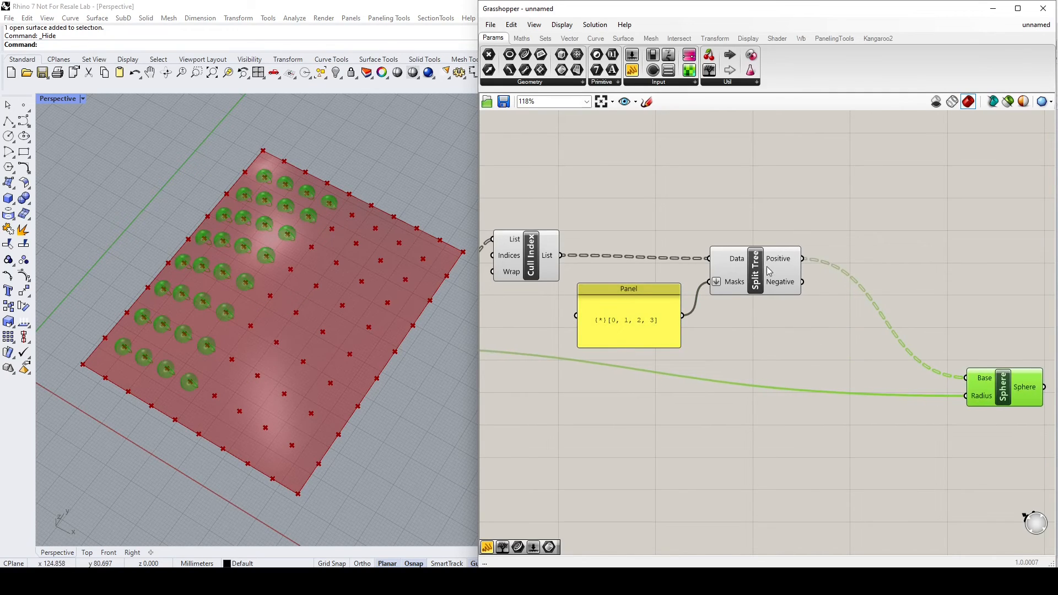
left_click_drag(754, 270, 764, 275)
Add another Flip Matrix above the Panel and route the second Cull Index's List through it into Split Tree's Data.
double_click(868, 214)
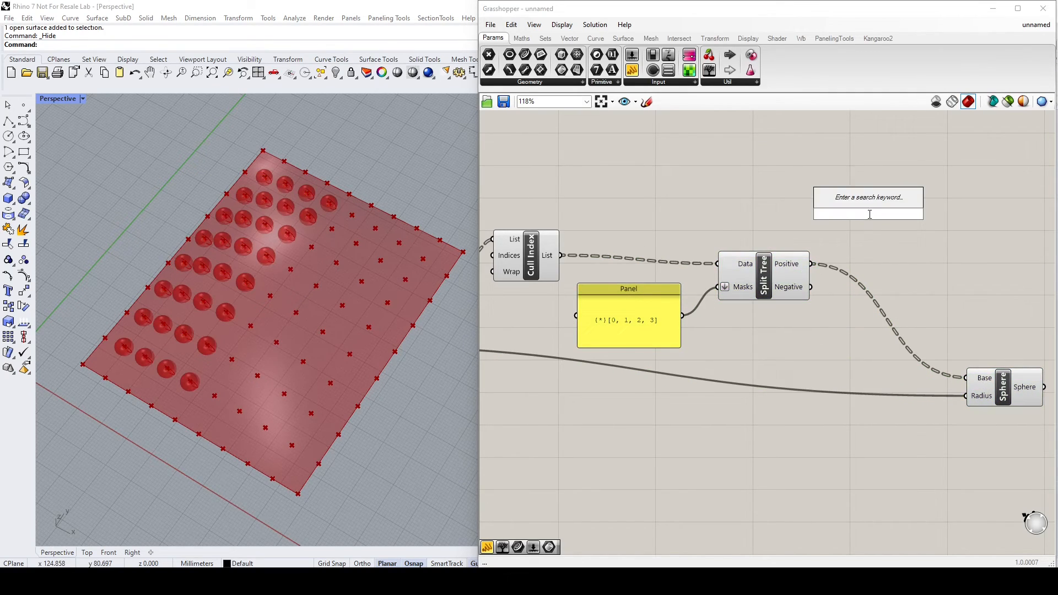
type("flip")
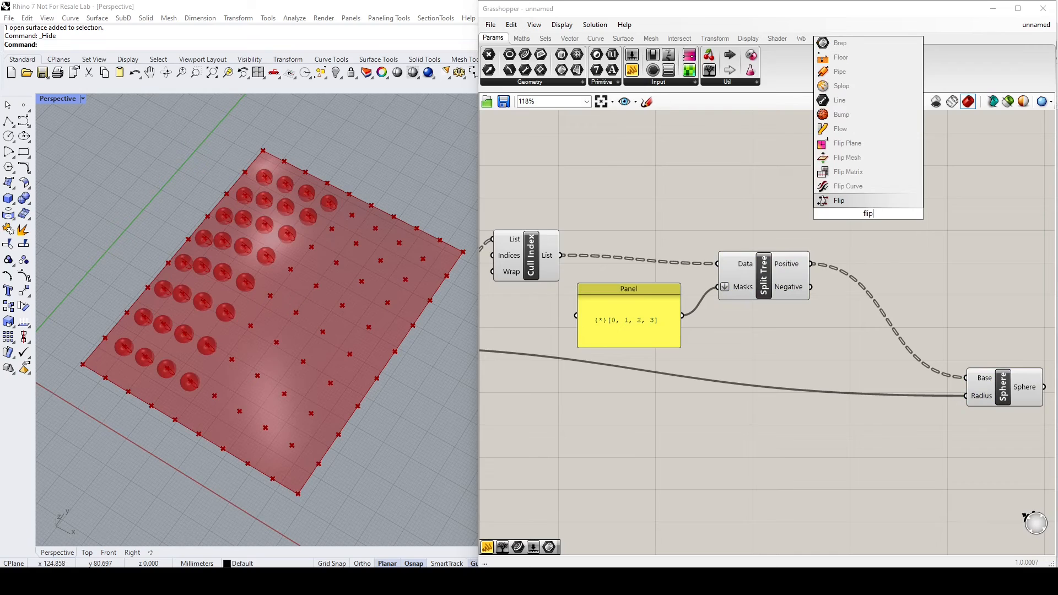
left_click(848, 171)
left_click_drag(860, 202, 660, 227)
left_click_drag(562, 256, 612, 203)
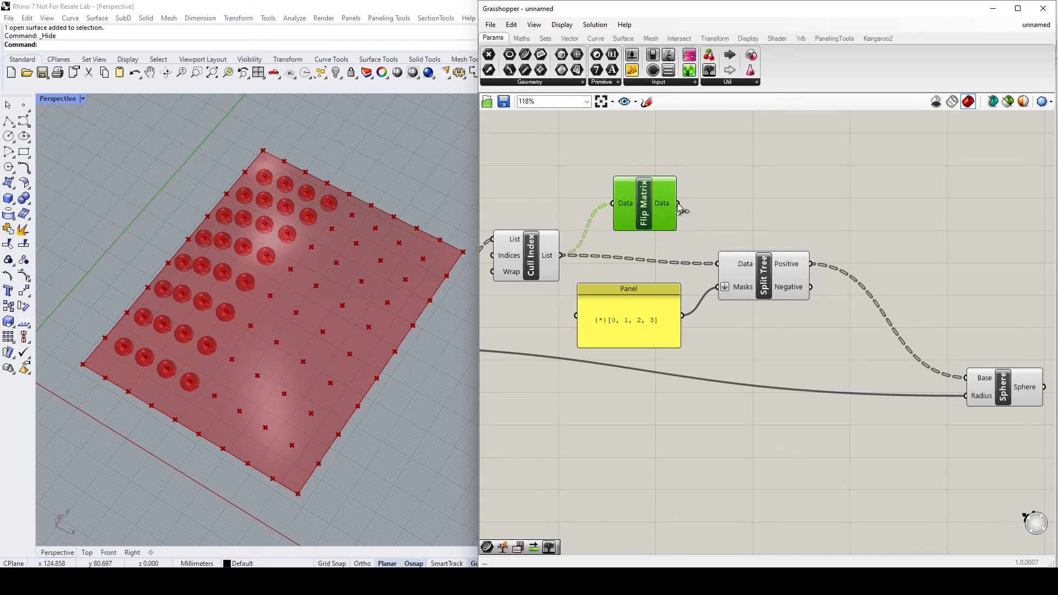
left_click_drag(678, 204, 716, 264)
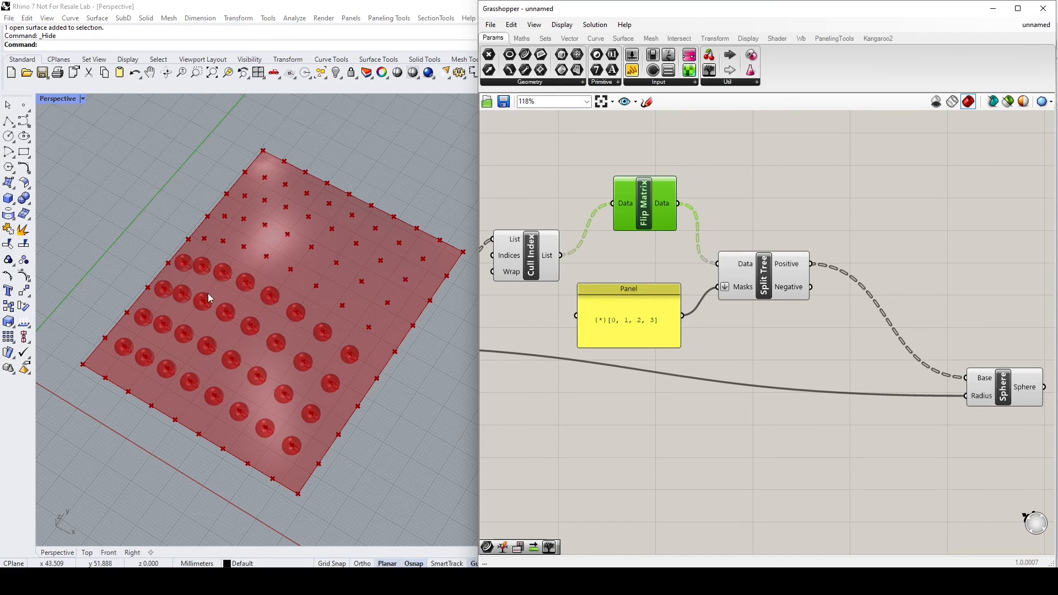
Check which rows of spheres remain on the surface and move Sphere closer to Split Tree.
right_click_drag(291, 320, 326, 294)
scroll(326, 295, "up", 2)
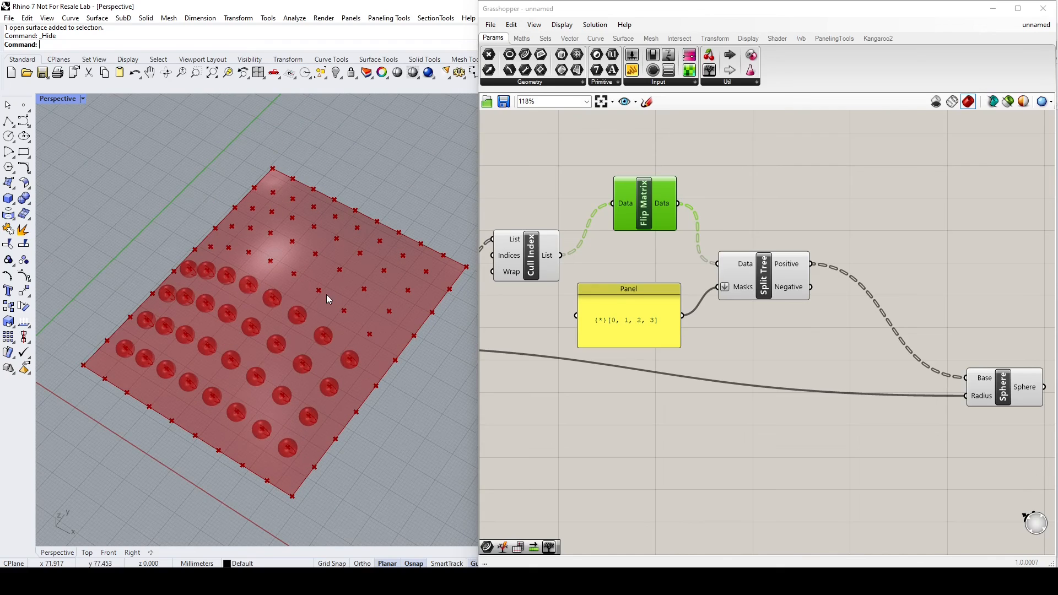
scroll(732, 346, "down", 3)
right_click_drag(732, 346, 737, 326)
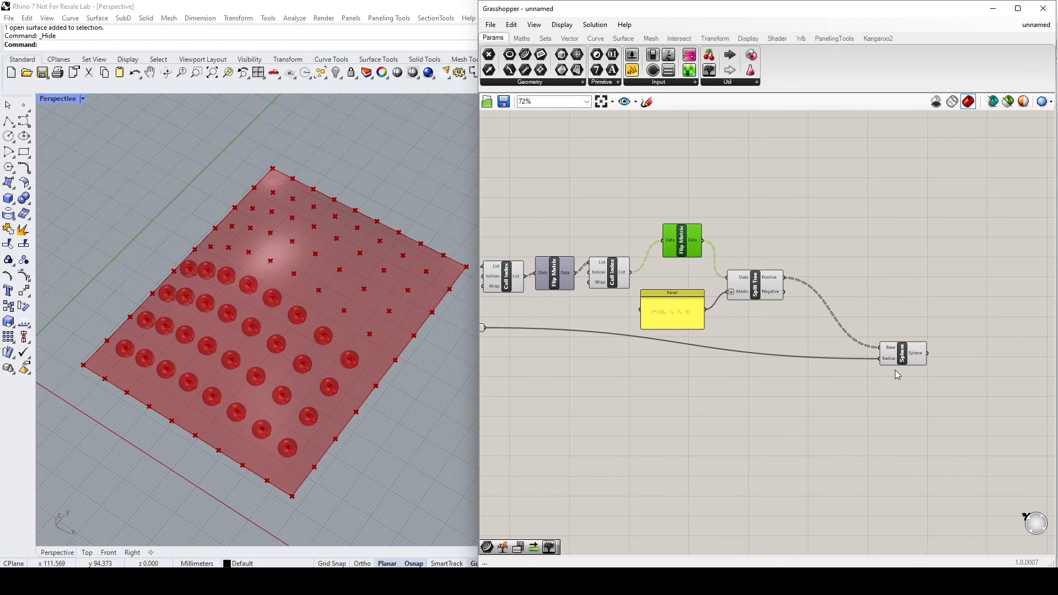
left_click_drag(913, 359, 884, 332)
right_click_drag(754, 331, 583, 350)
scroll(729, 347, "up", 3)
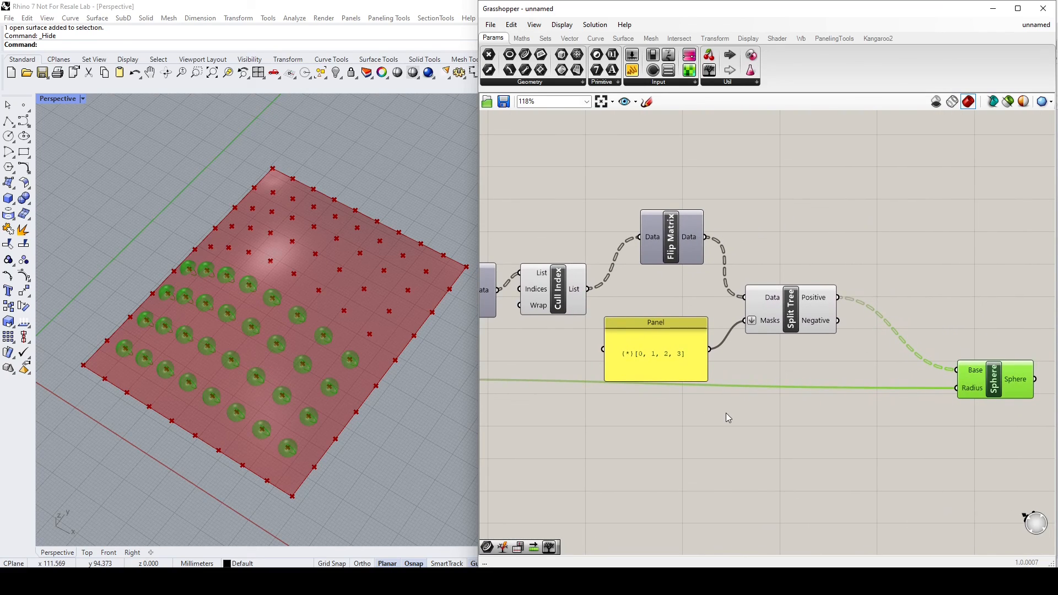